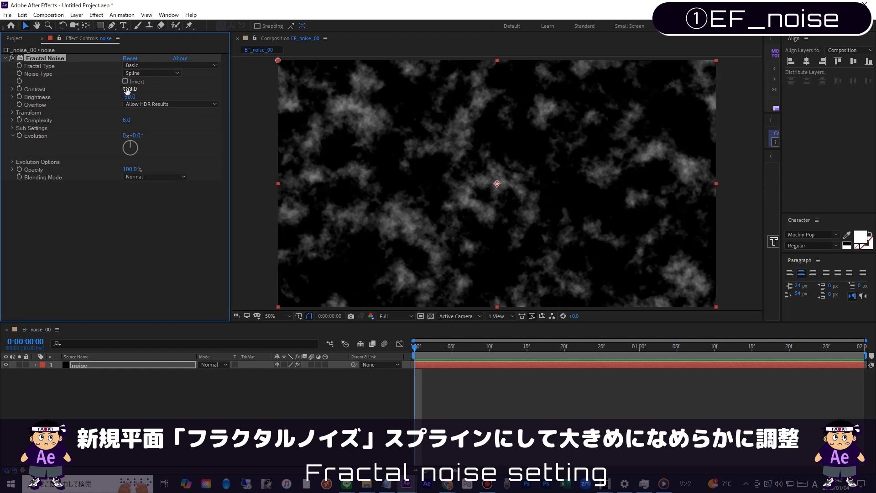
Step: Set the Fractal Noise scale to 500 and its complexity to 1
left_click(13, 112)
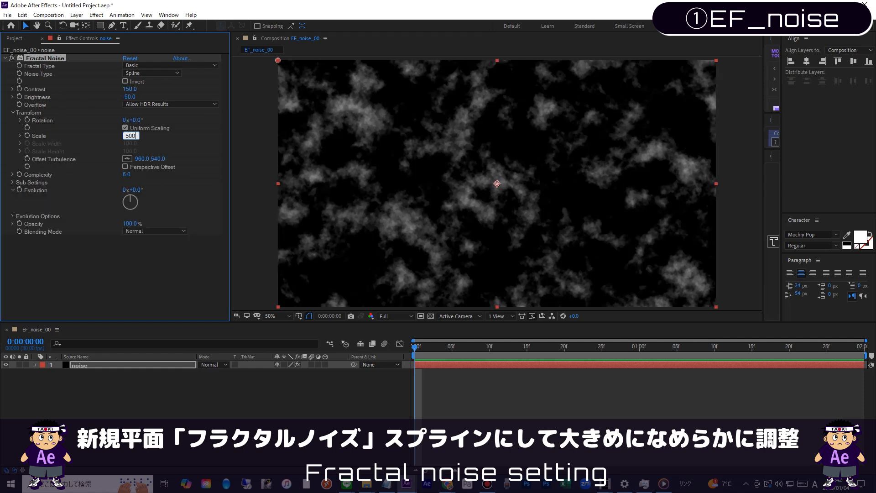
key("Return")
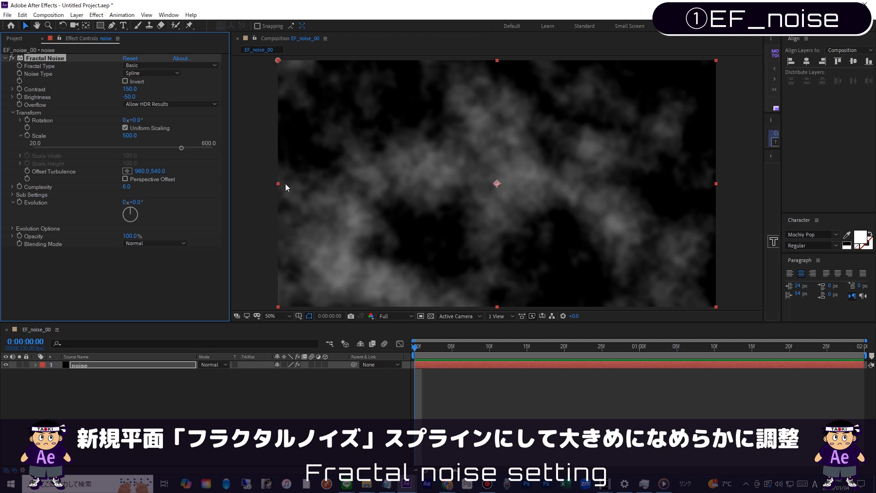
left_click(126, 186)
type("1")
key("Return")
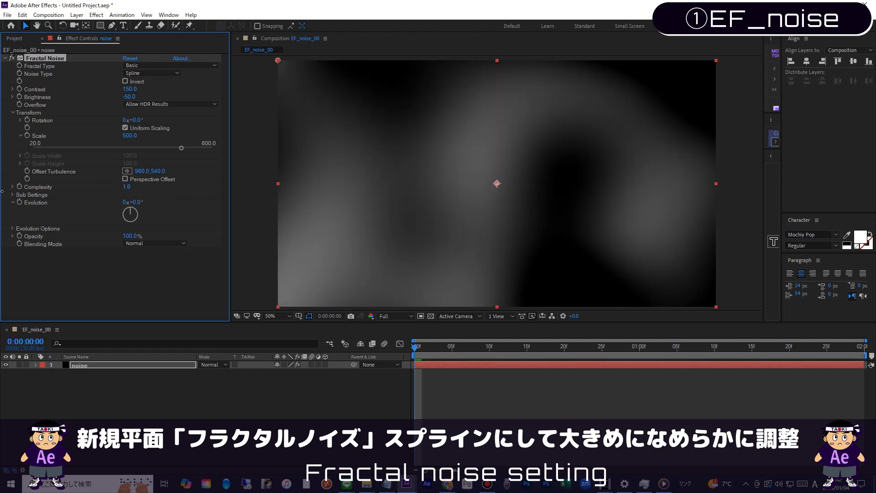
left_click(76, 297)
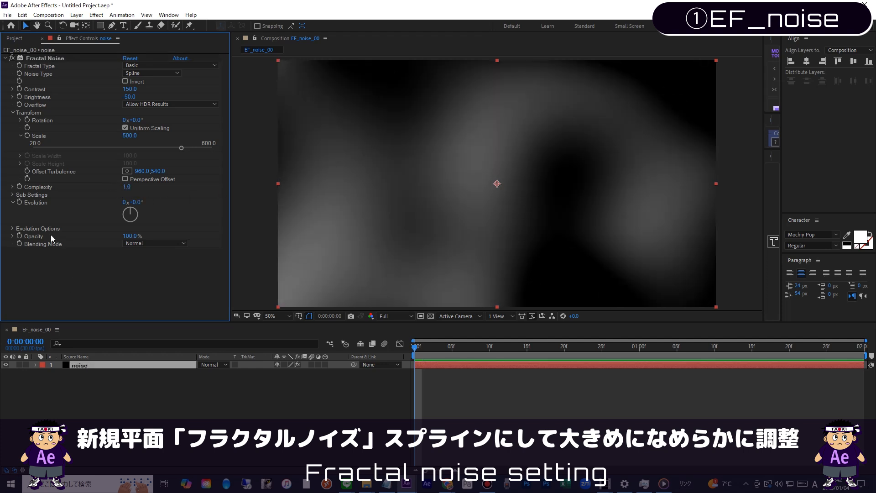
Step: Enable Cycle Evolution for the Fractal Noise, drive Evolution with the expression time*180, and preview the animation
left_click(12, 228)
left_click(125, 236)
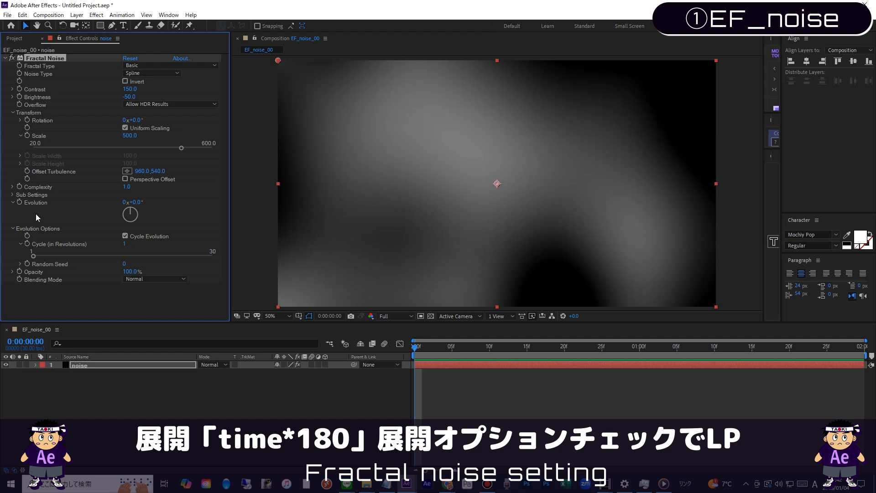
left_click(19, 202, "alt")
type("time")
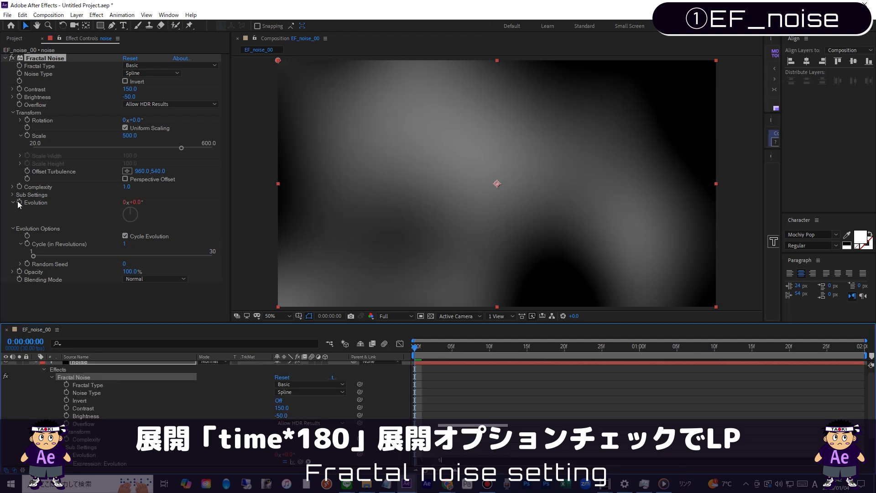
type("*")
key("KP_Enter")
key("space")
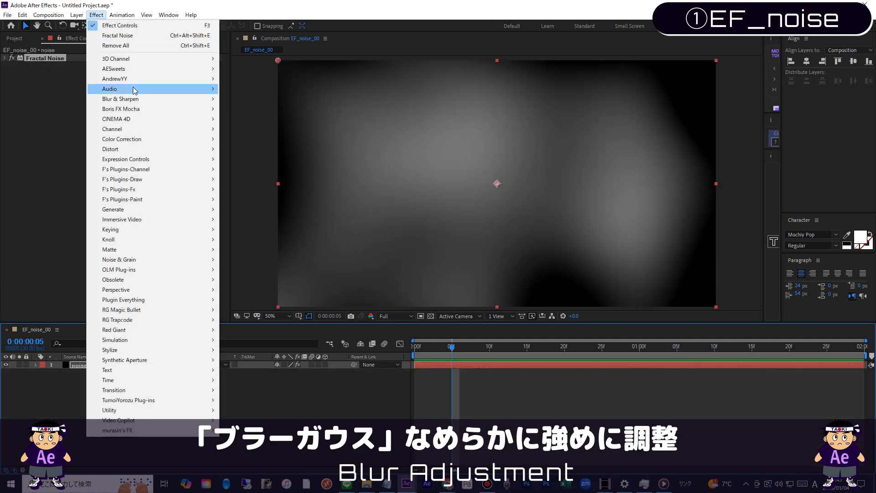
Step: Apply Gaussian Blur to the noise layer with Blurriness 1000 and preview the composition from the start
mouse_move(150, 99)
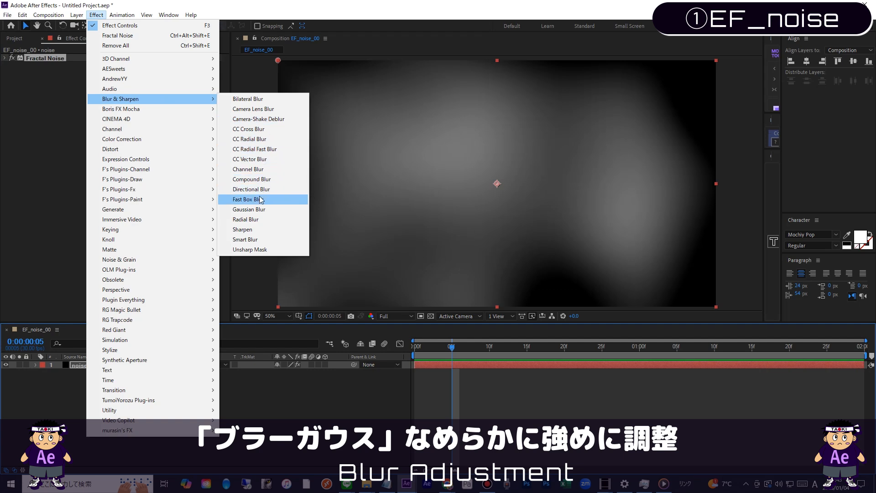
left_click(254, 209)
left_click(127, 73)
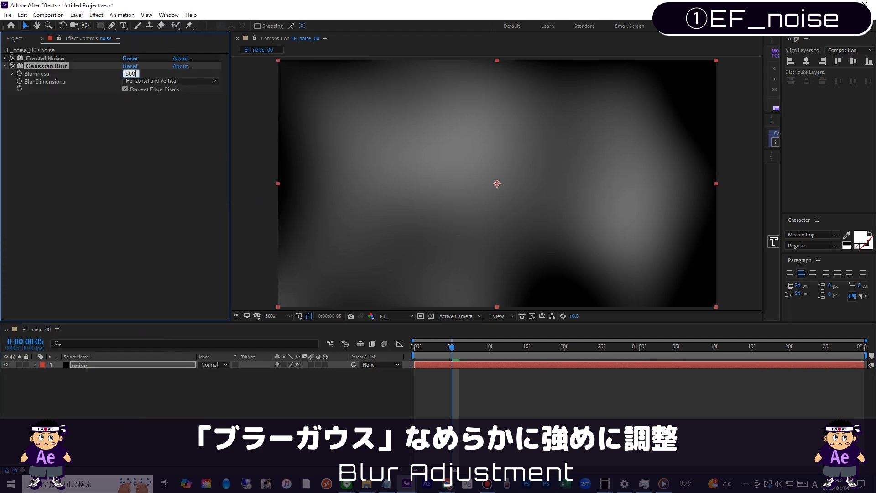
type("1000")
key("Return")
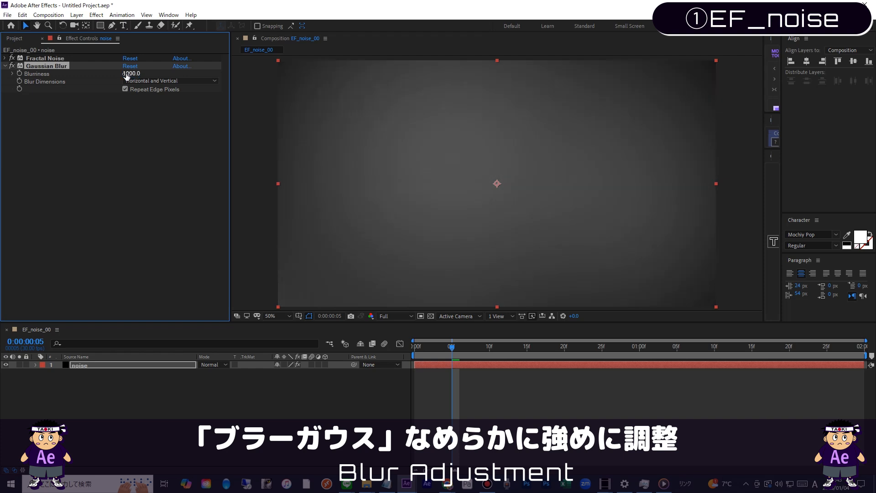
key("space")
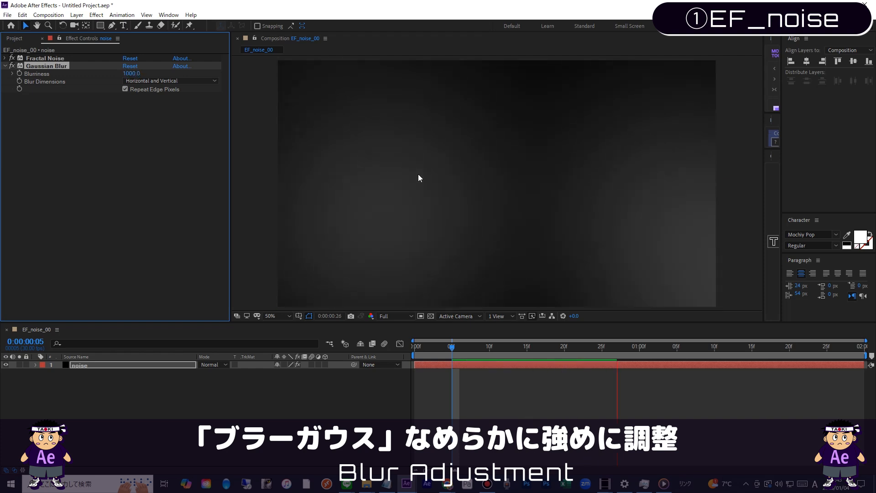
left_click_drag(452, 350, 328, 369)
key("space")
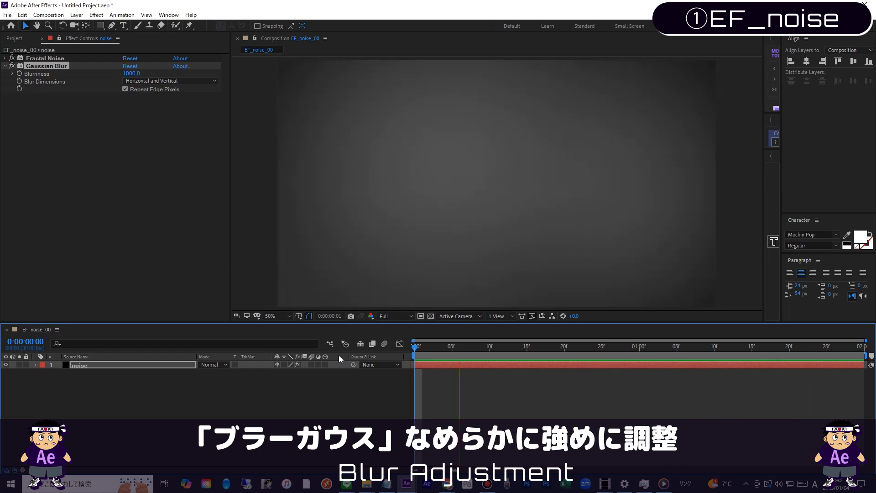
key("space")
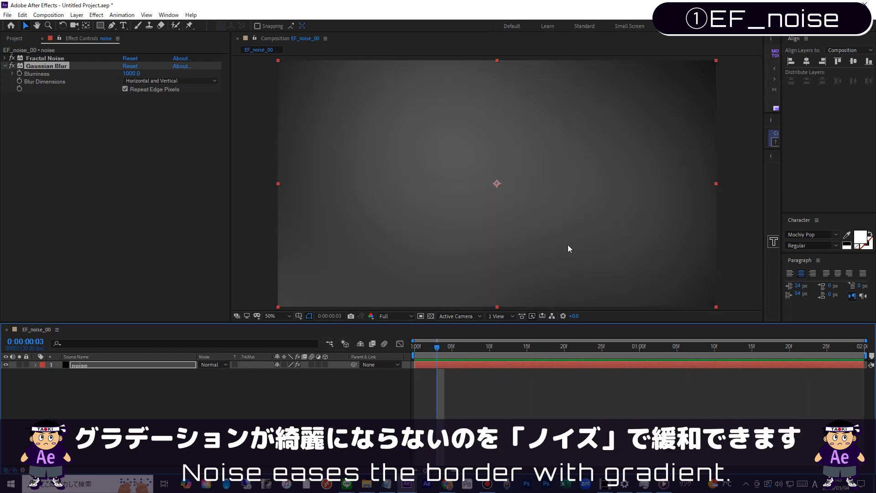
Step: Add an adjustment layer above the noise layer and name it noise
left_click(111, 365)
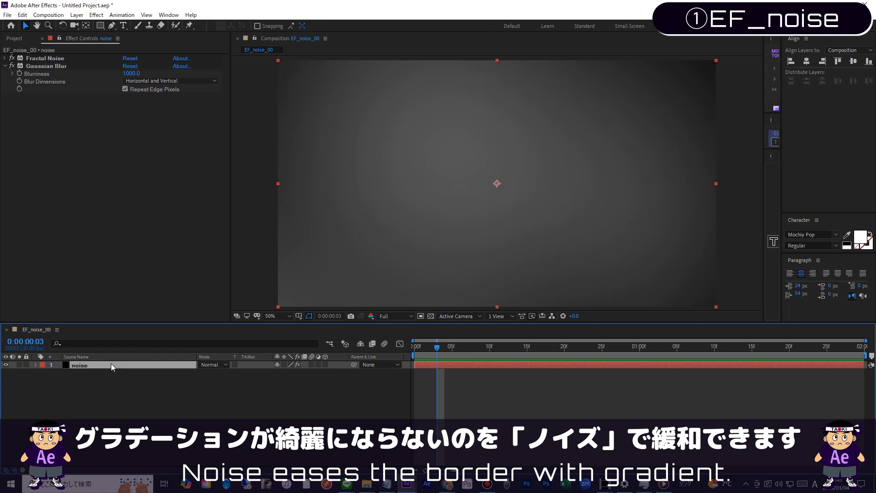
key("ctrl+alt+y")
key("Return")
type("nis")
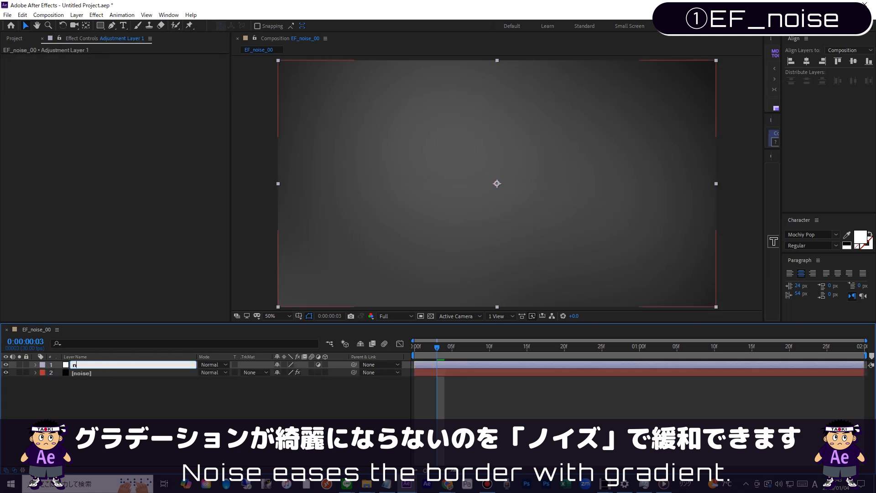
key("Return")
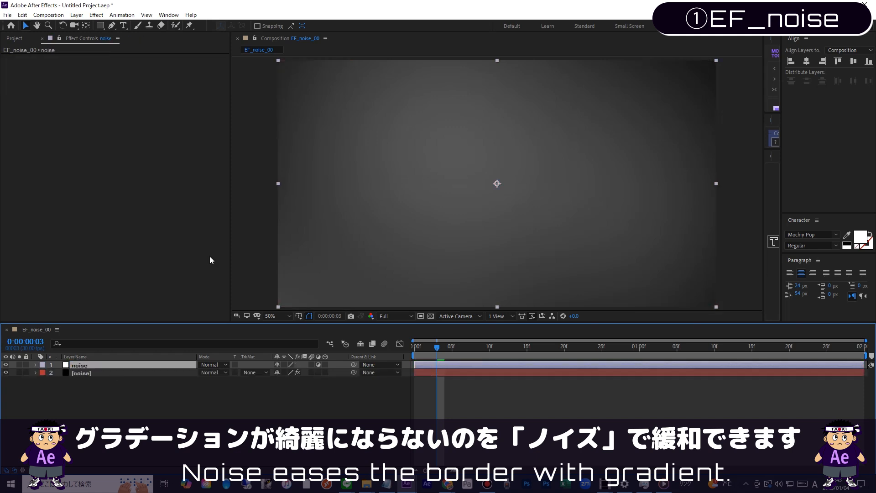
Step: Apply the Noise effect to the adjustment layer, with color noise turned off and the amount of noise adjusted
left_click(101, 15)
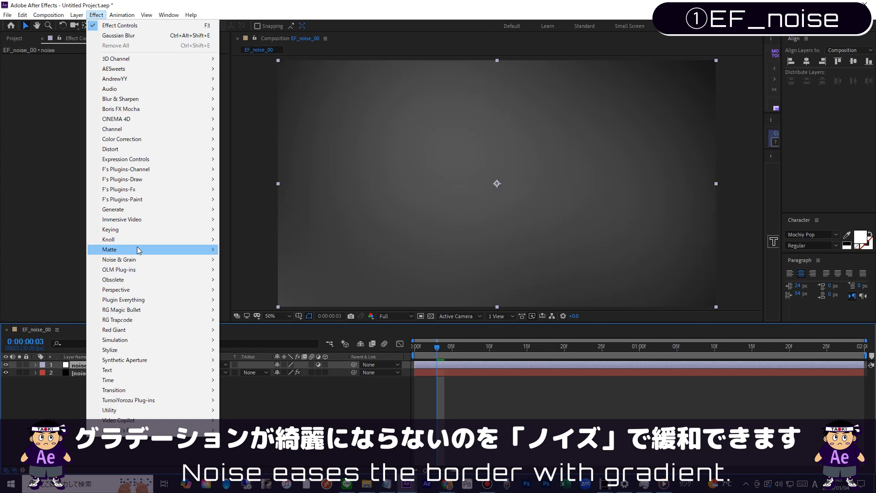
mouse_move(130, 260)
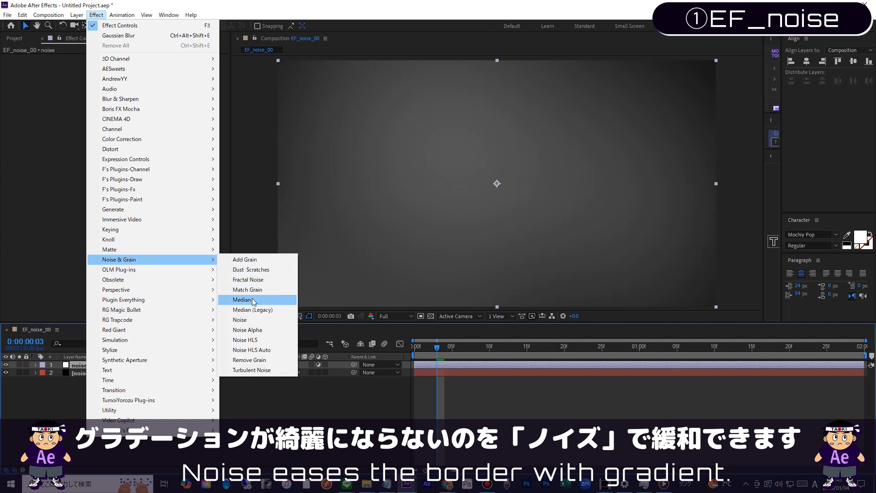
left_click(241, 320)
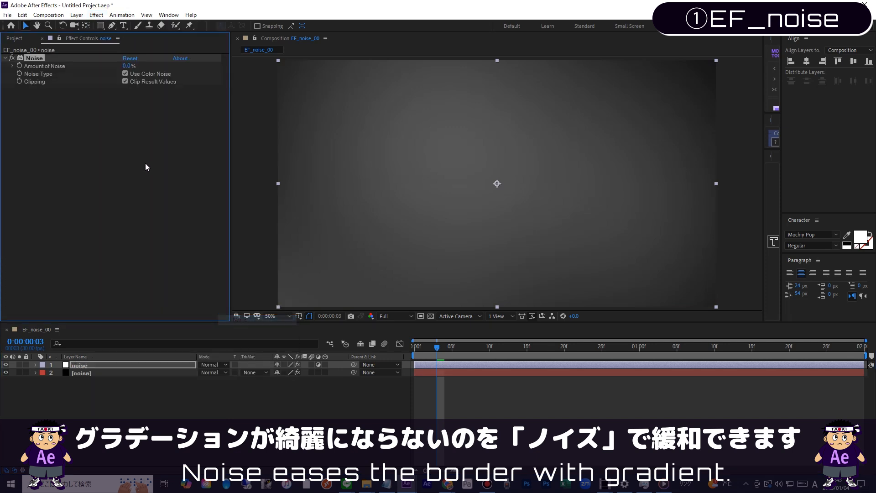
left_click(125, 74)
left_click(125, 65)
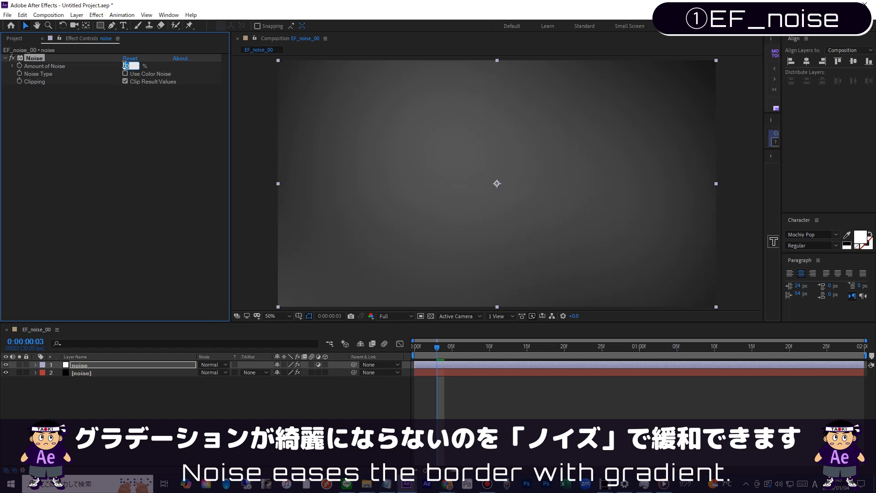
key("space")
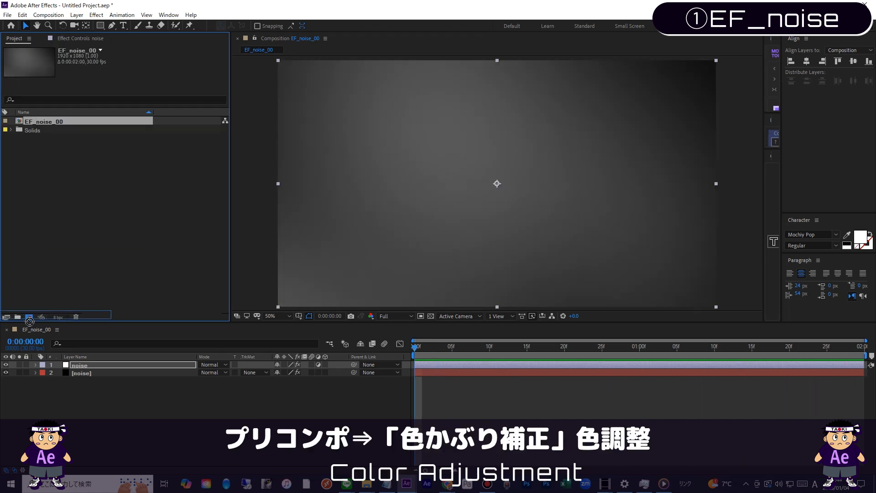
Step: Nest EF_noise_00 in a new composition and rename that composition EF_noise_01
left_click(59, 129)
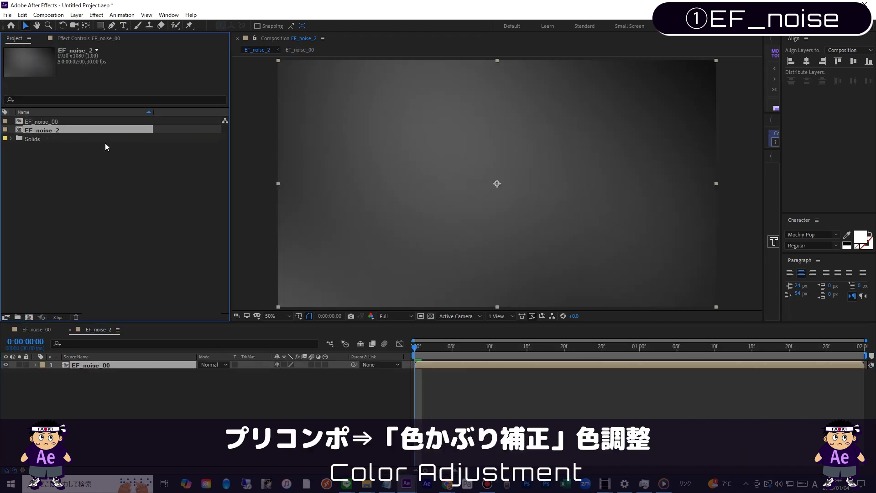
key("Return")
type("EF_noise_01")
key("Return")
key("space")
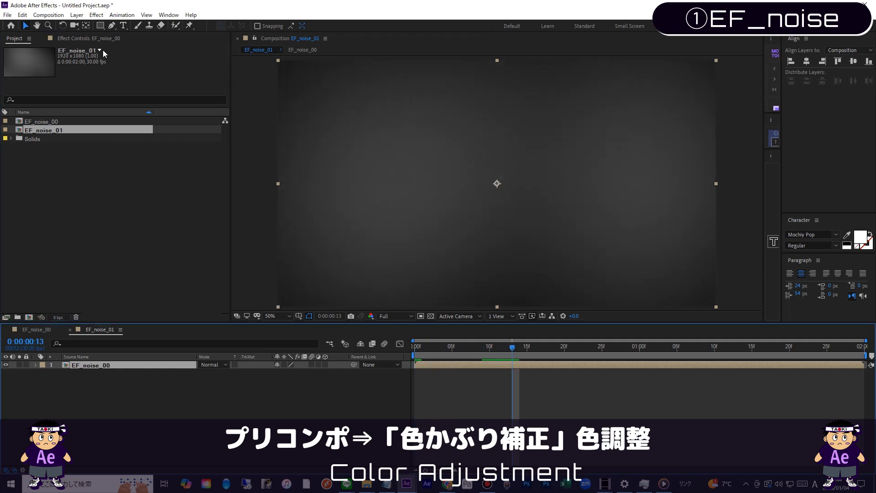
Step: Apply the Tint color correction effect to the nested EF_noise_00 layer
left_click(96, 14)
mouse_move(137, 138)
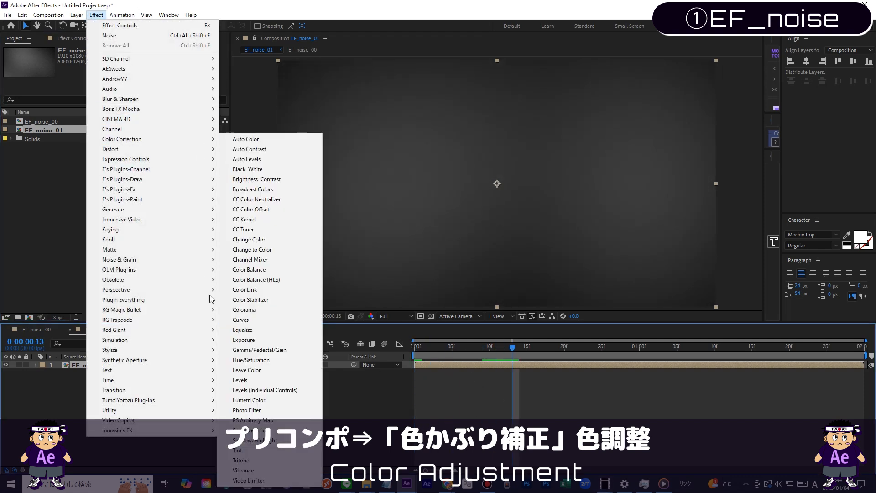
left_click(239, 450)
Step: Set the Tint's Map White To color to a warm yellow with RGB 255, 200, 100, and preview it
left_click(127, 73)
left_click_drag(671, 381, 673, 369)
left_click_drag(630, 272, 630, 252)
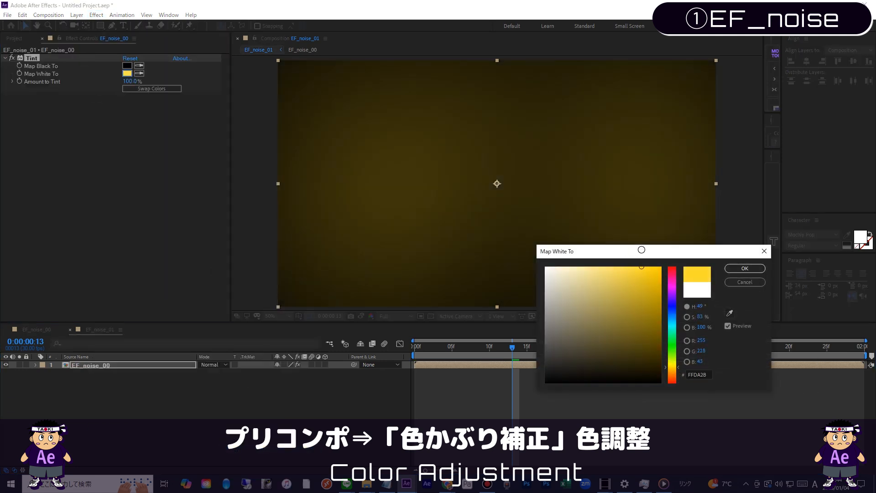
left_click_drag(675, 373, 676, 370)
left_click_drag(630, 274, 610, 247)
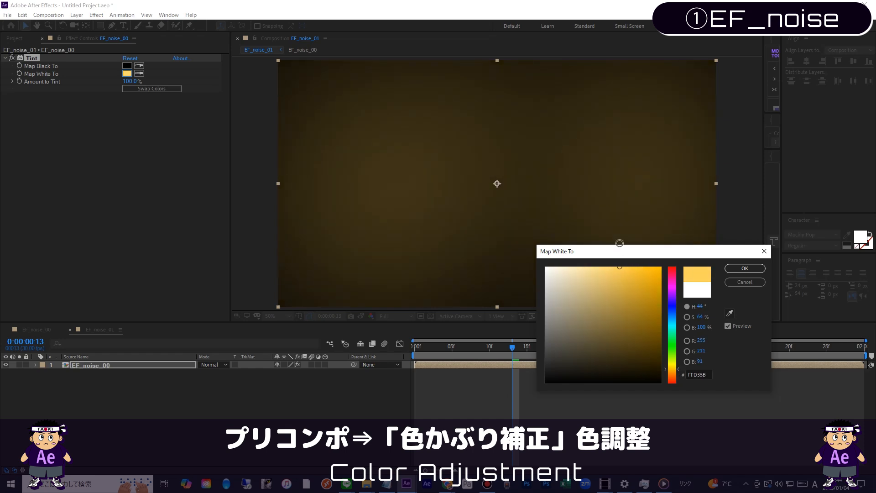
type("200")
key("Tab")
type("100")
key("Return")
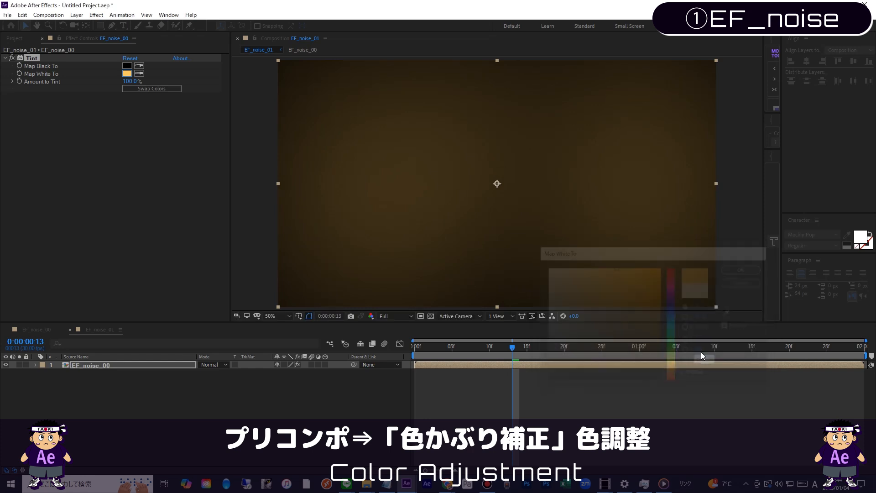
key("space")
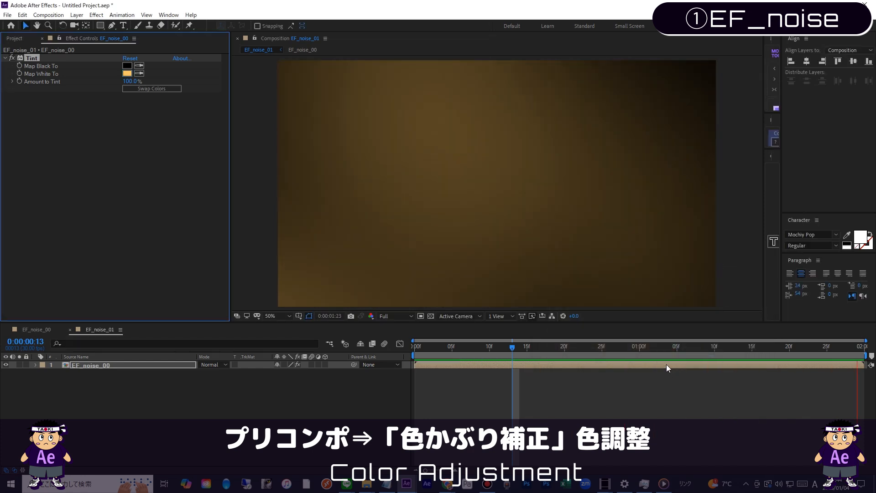
Step: Duplicate the EF_noise_00 layer and enable time remapping on the upper copy
left_click(147, 363)
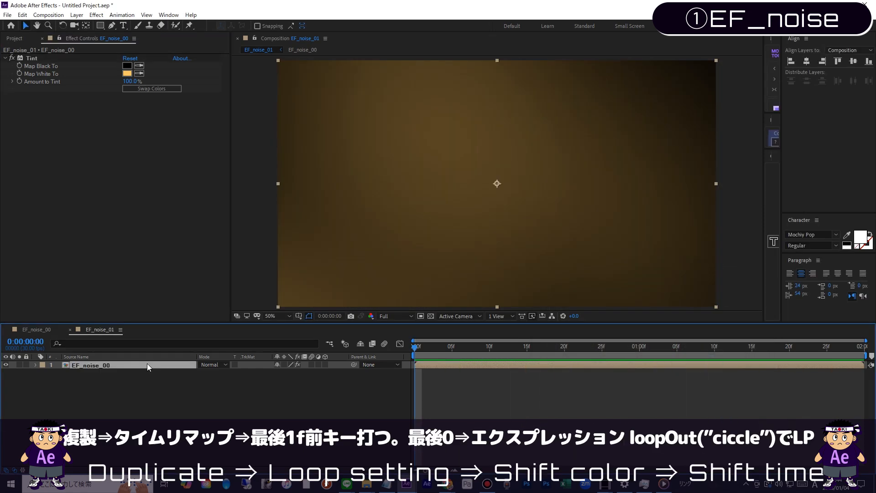
key("ctrl+d")
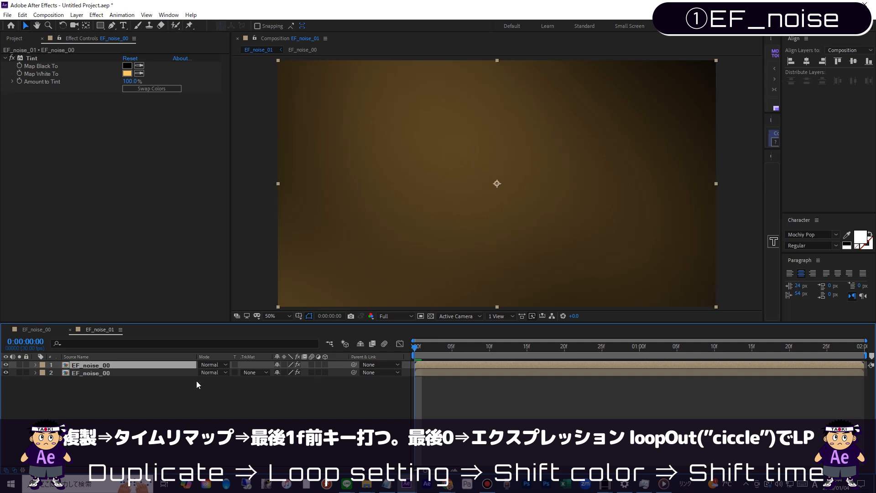
key("ctrl+alt+t")
Step: Add a Time Remap keyframe at 0:00:01:29 and paste the first keyframe's value over the end keyframe at 0:00:02:00
left_click_drag(437, 349, 857, 347)
left_click(12, 373)
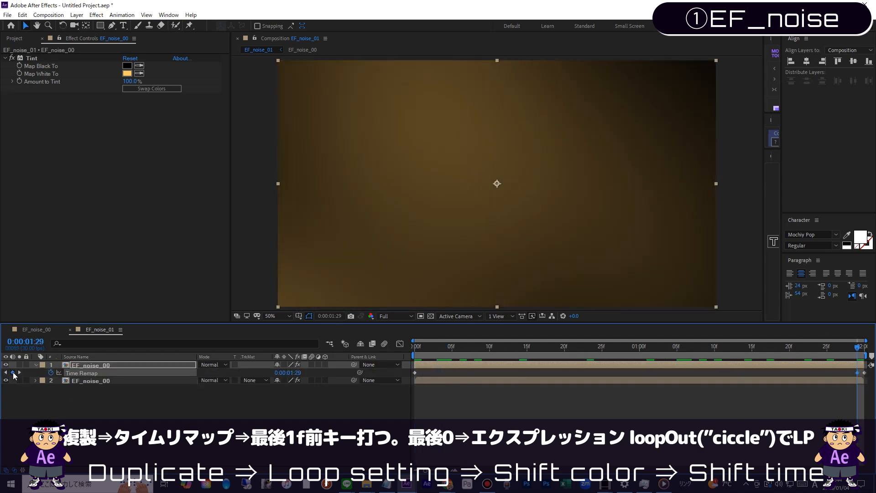
left_click(416, 372)
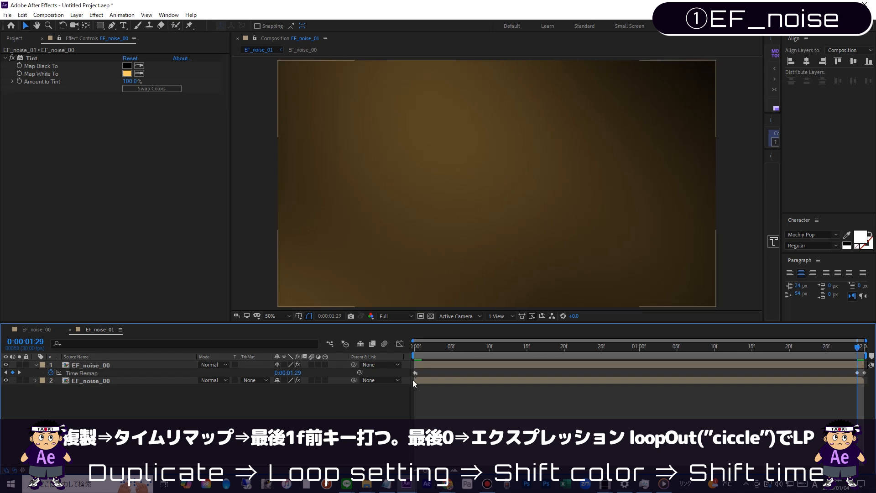
key("Page_Down")
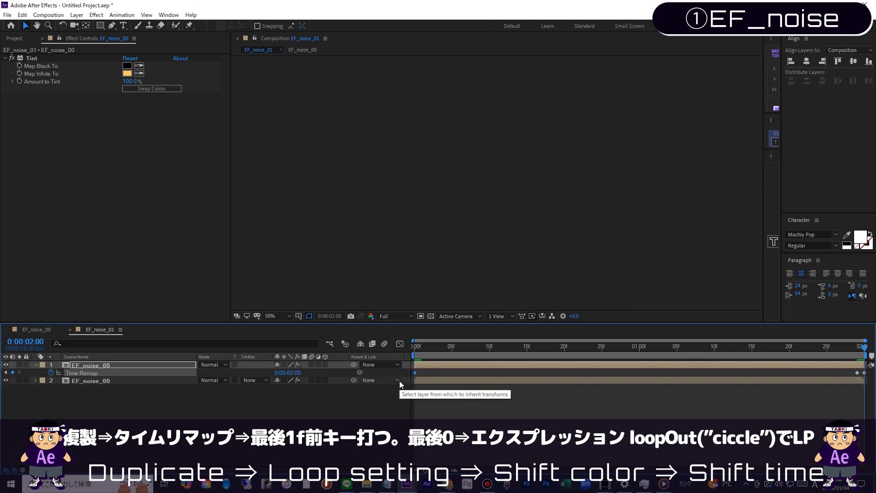
key("ctrl+v")
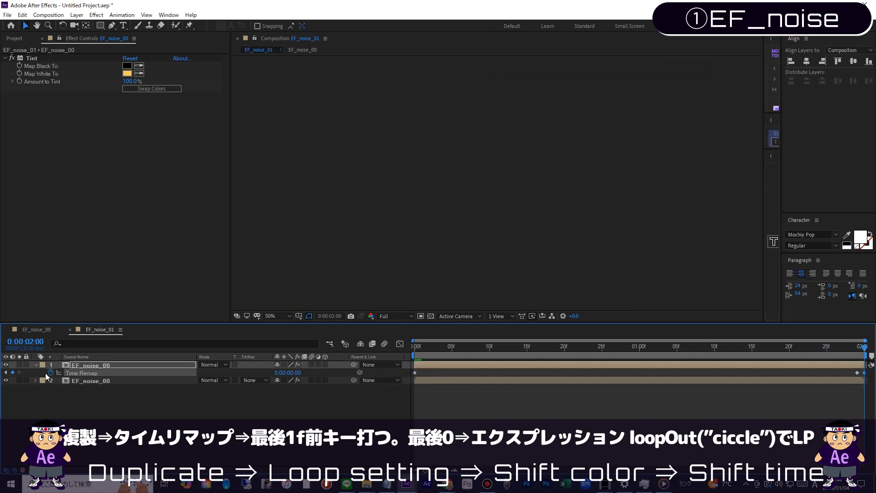
Step: Add the expression loopOut(type = "cycle", numKeyframes = 0) to the upper layer's Time Remap property
left_click(51, 373, "alt")
left_click(308, 379)
mouse_move(339, 334)
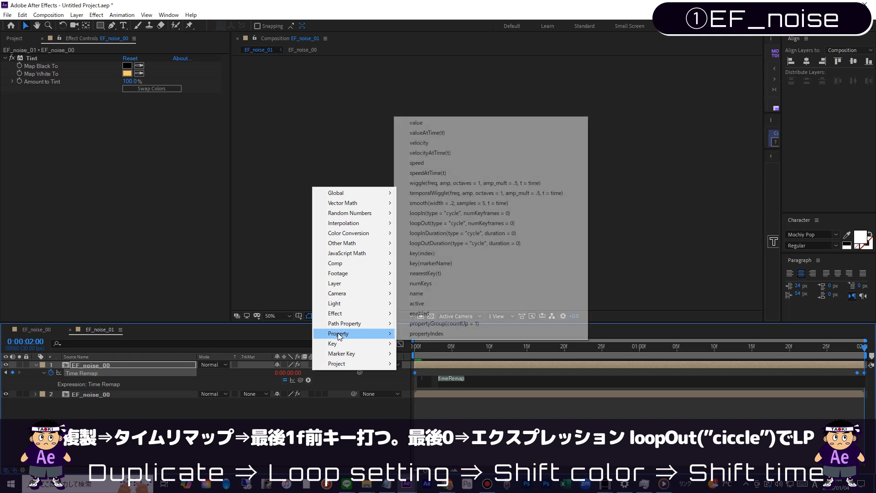
left_click(423, 223)
left_click(424, 224)
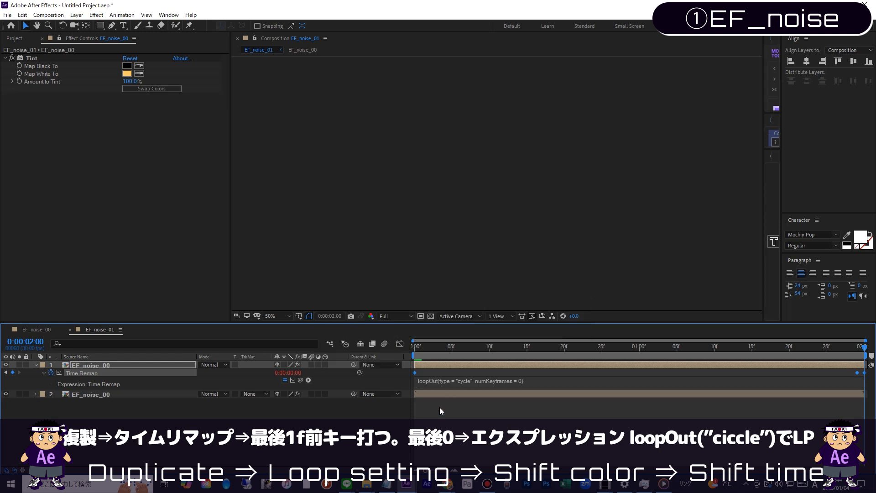
Step: Add a layer marker with the comment 30 at 0:00:01:00 on the upper EF_noise_00 layer
left_click_drag(435, 352, 639, 355)
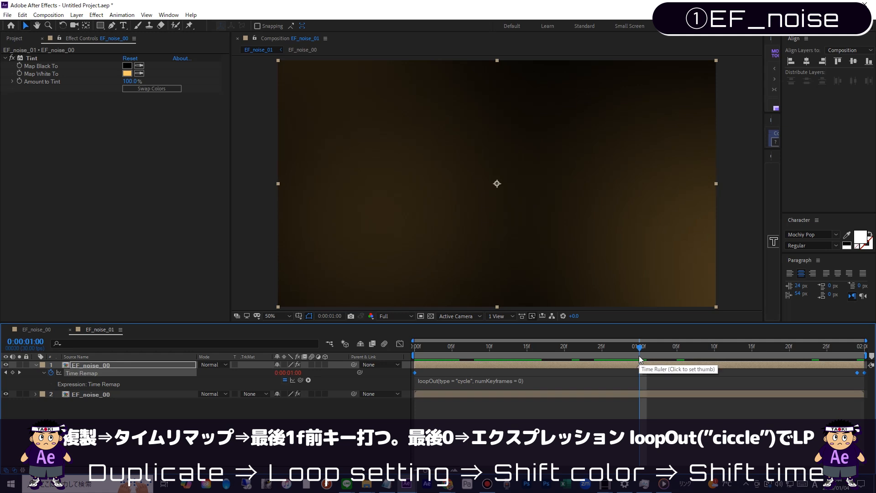
left_click(639, 366)
key("KP_Multiply")
type("30")
key("Return")
Step: Shift the upper EF_noise_00 layer earlier so its marker lines up with the composition's start
key("Home")
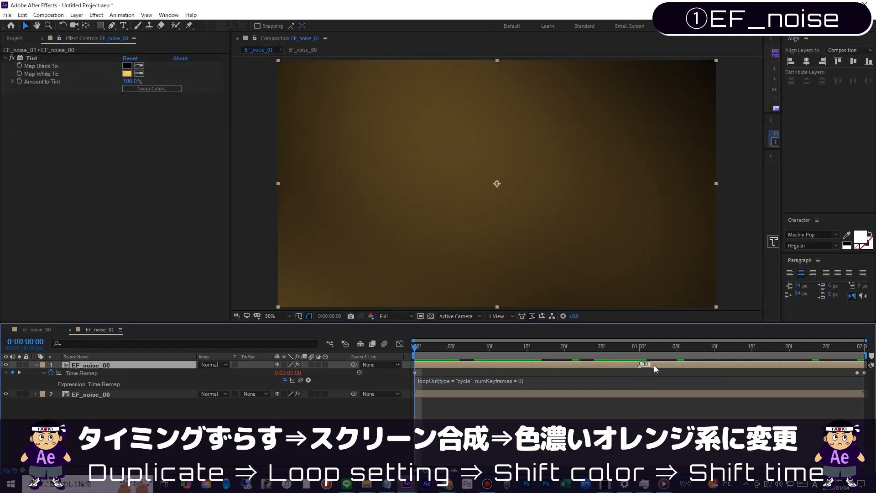
left_click_drag(654, 365, 431, 365)
left_click(459, 356)
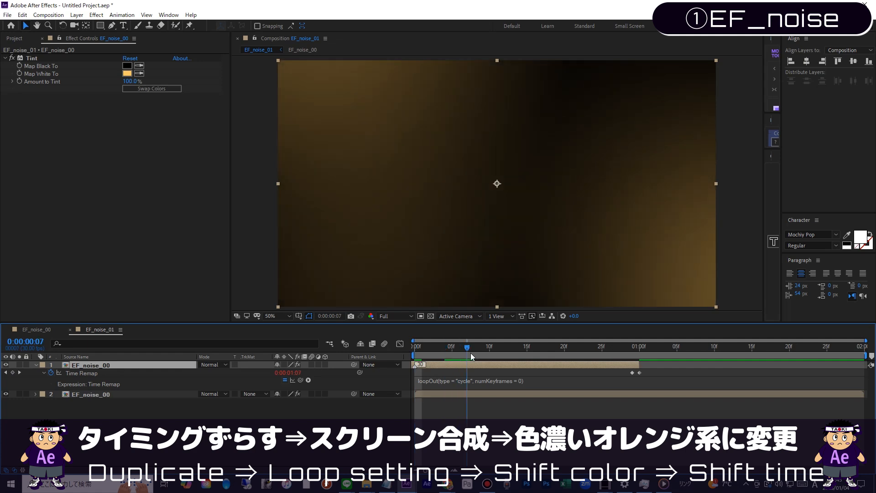
Step: Set the upper layer's Tint Map White To color to orange, hex FF8A00
left_click(127, 73)
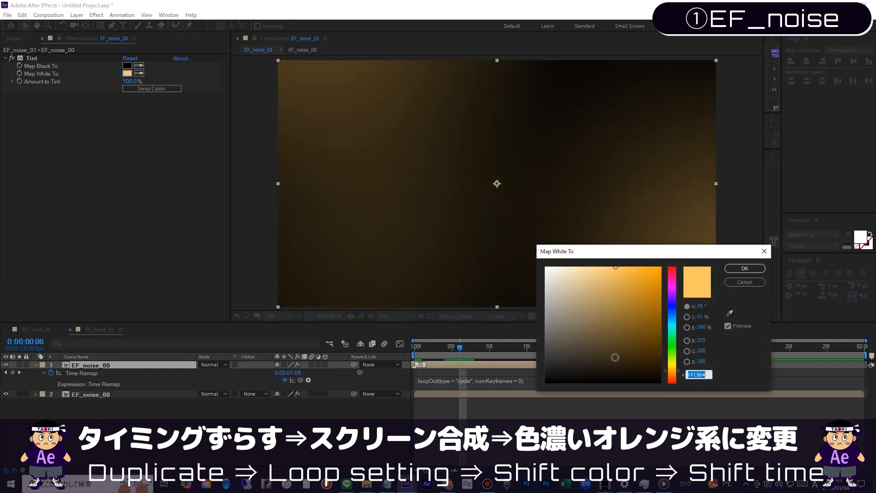
type("FFA500")
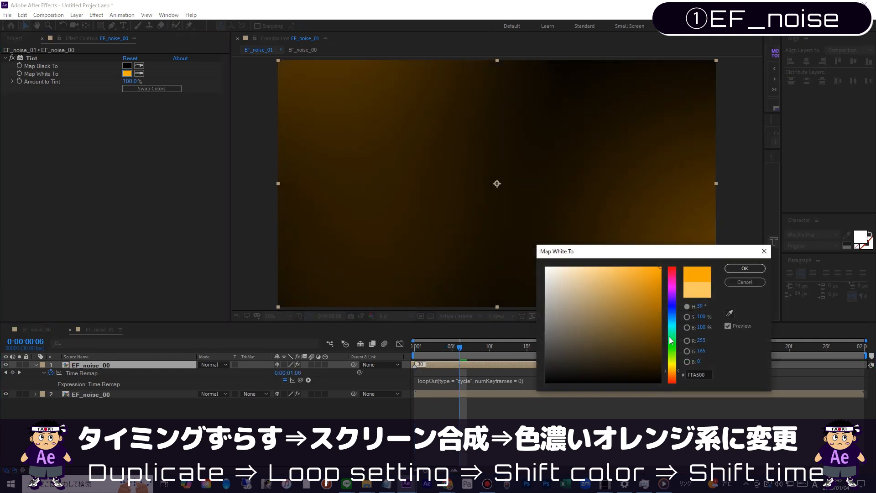
left_click_drag(672, 370, 675, 373)
left_click(745, 269)
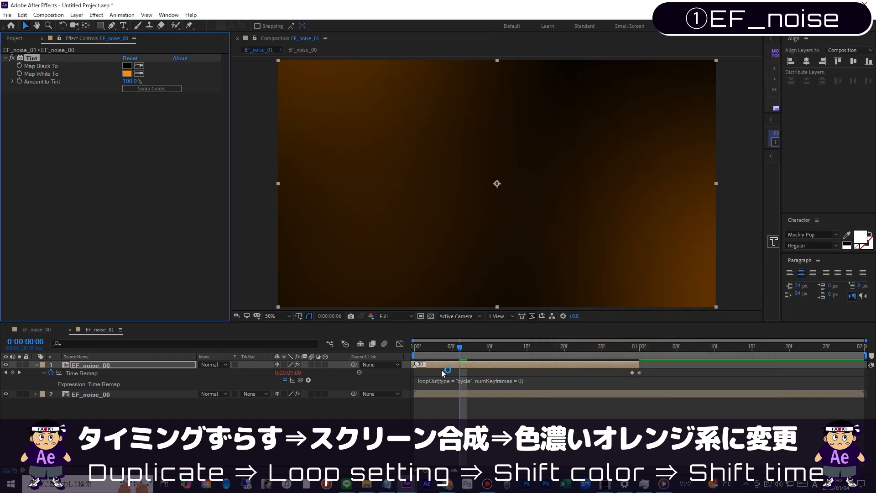
Step: Set the upper EF_noise_00 layer's blending mode to Screen and preview the blend from the start
key("Home")
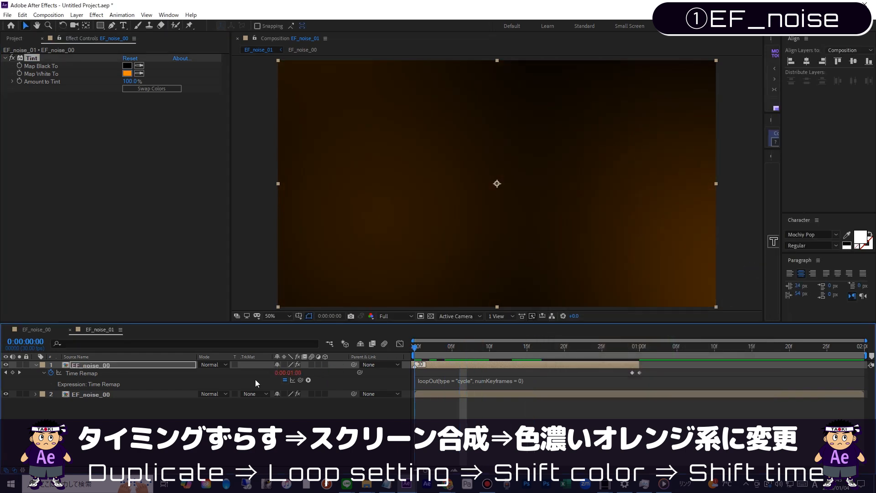
left_click(209, 364)
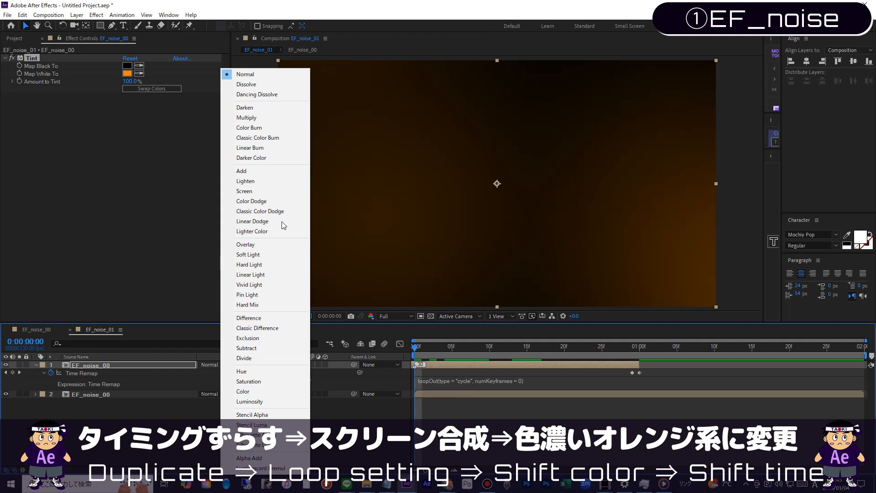
left_click(254, 194)
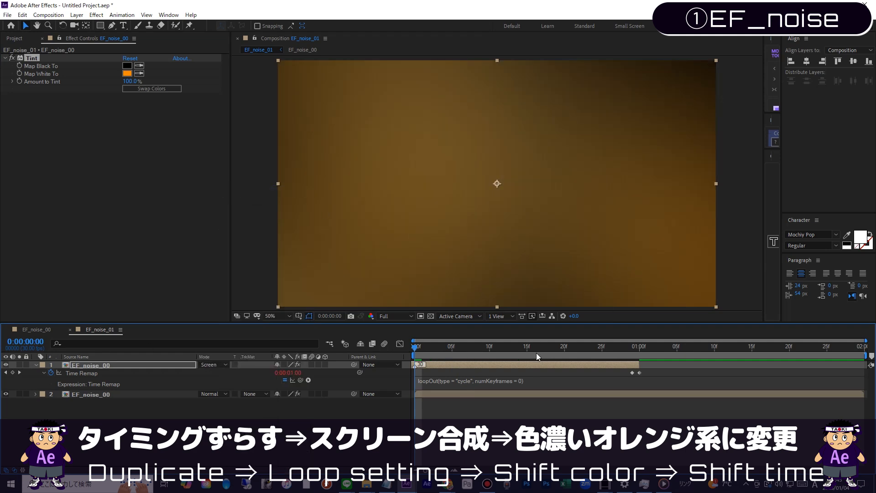
key("space")
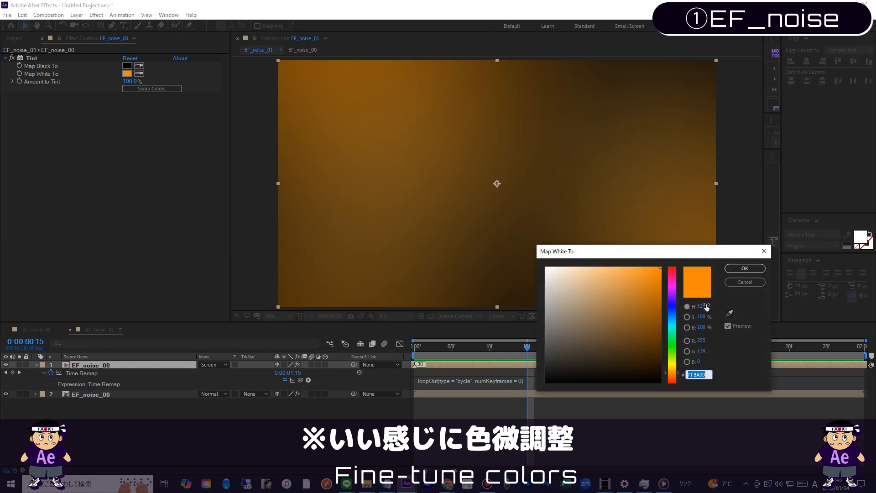
Step: Shift the upper layer's Tint Map White To color to a deeper, redder orange and preview it from the first frame
left_click_drag(676, 375, 676, 379)
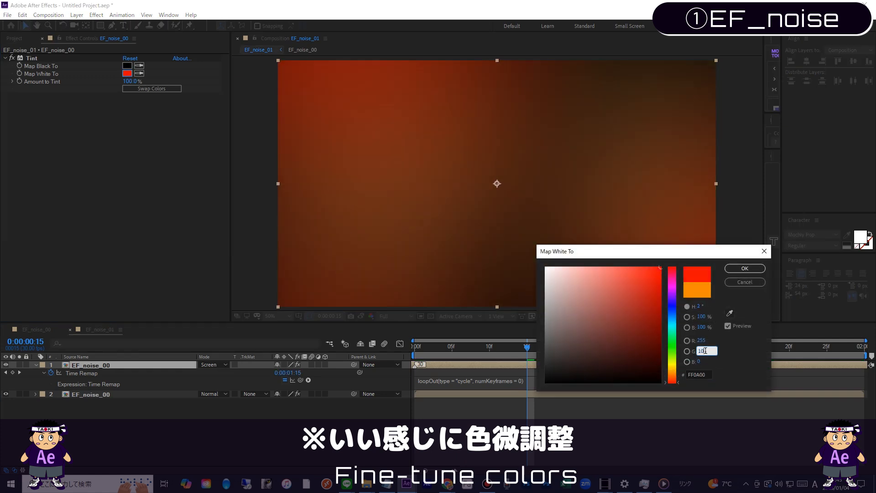
key("Return")
key("Home")
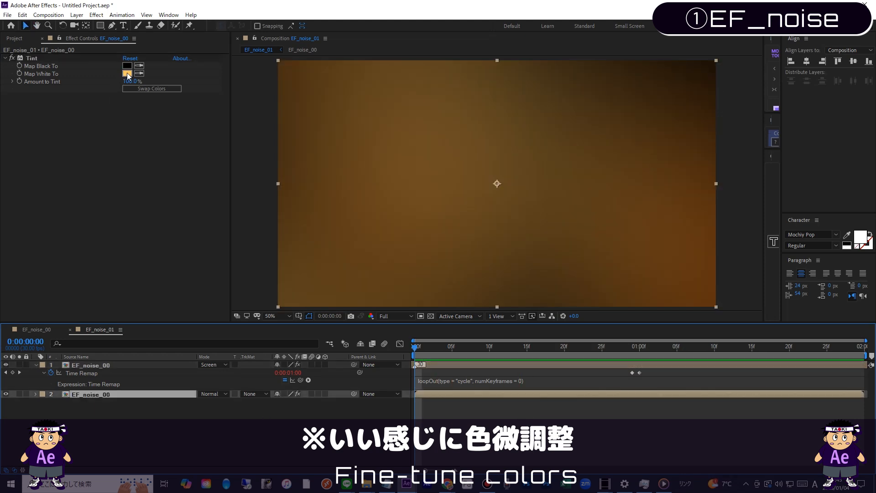
Step: Set the lower EF_noise_00 layer's Tint Map White To color to RGB 255, 200, 64 and preview the loop
left_click(127, 73)
left_click_drag(622, 285, 623, 256)
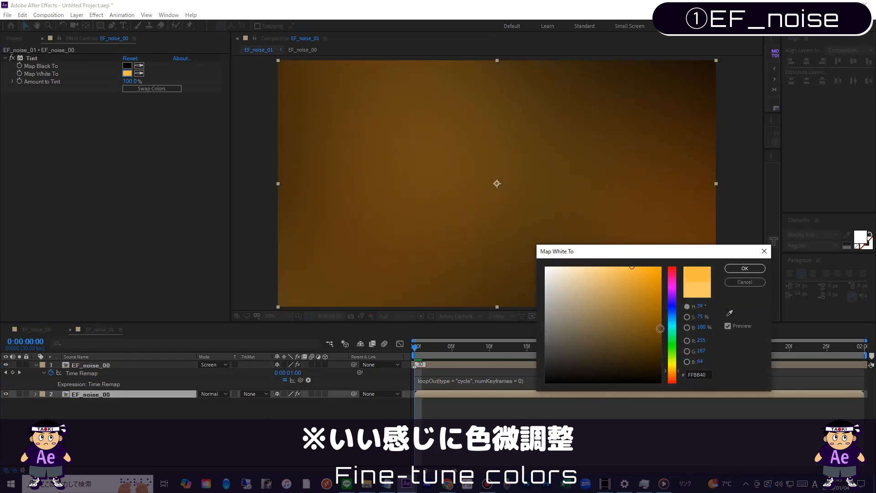
left_click_drag(679, 373, 675, 367)
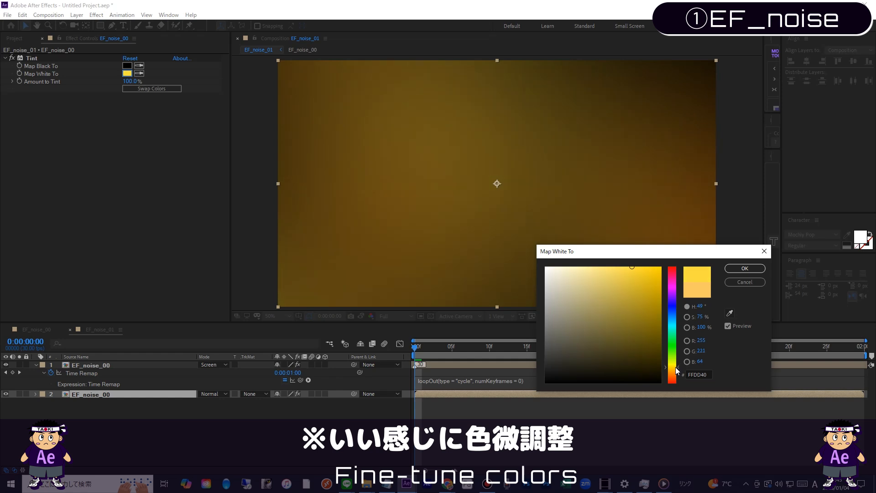
left_click(704, 350)
type("200")
key("Return")
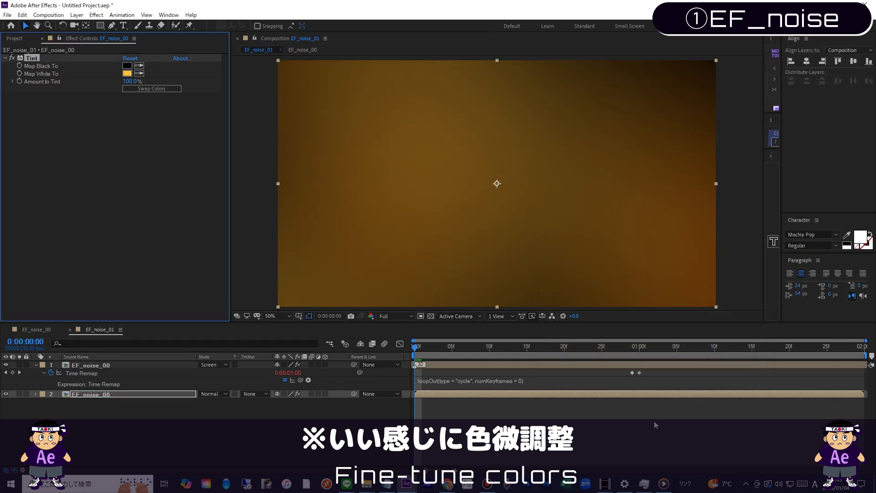
left_click(446, 360)
key("space")
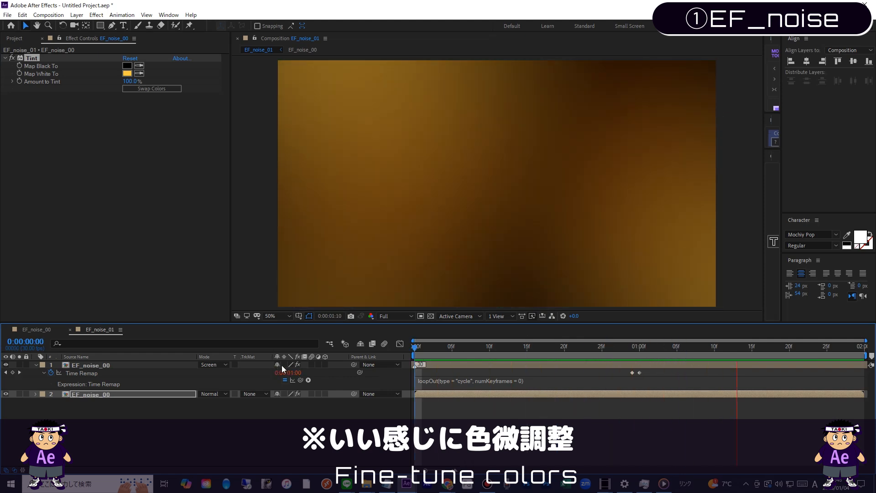
Step: Collapse the upper EF_noise_00 layer's properties and select the upper layer
left_click(105, 362)
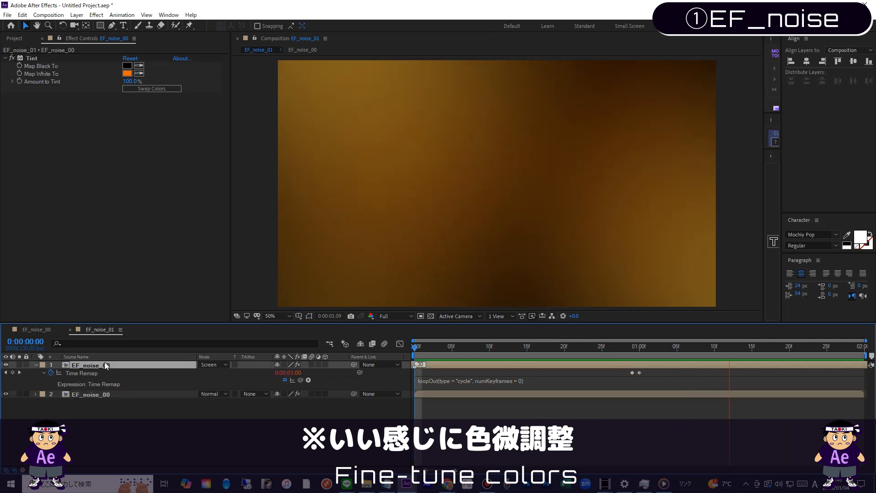
left_click(36, 365)
left_click(81, 373)
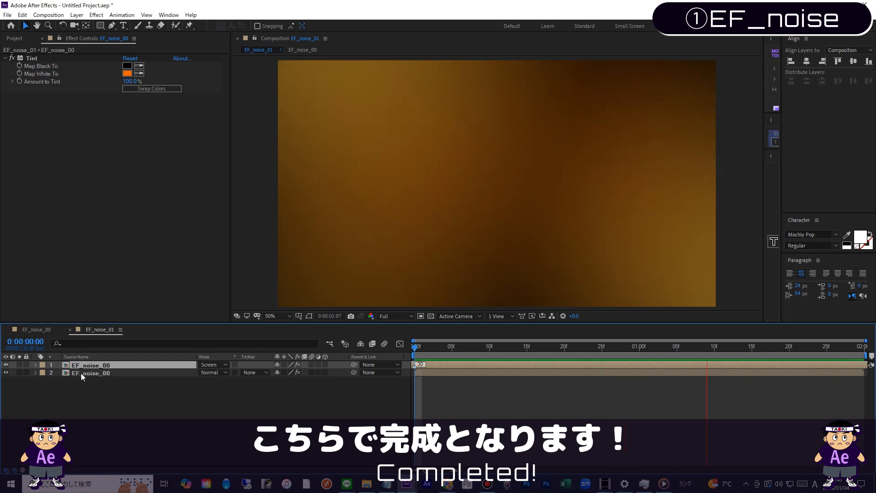
left_click(83, 365)
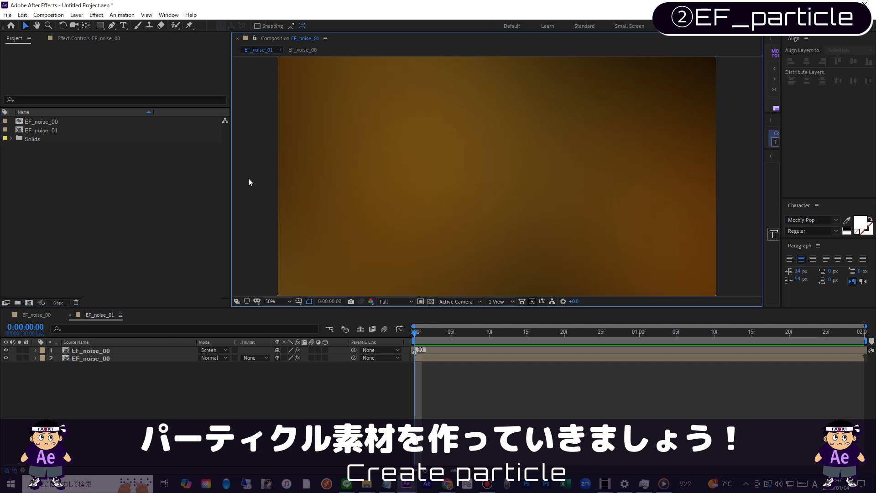
Step: Create a new composition named tex_hex, 200 × 200 px, at 30 fps with a duration of 0:00:02:00
key("ctrl+n")
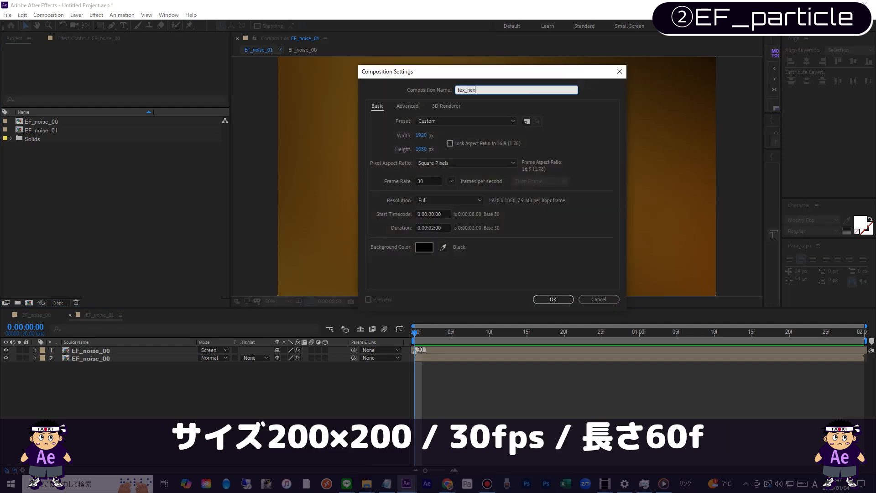
key("Tab")
key("Tab")
type("200")
key("Tab")
type("200")
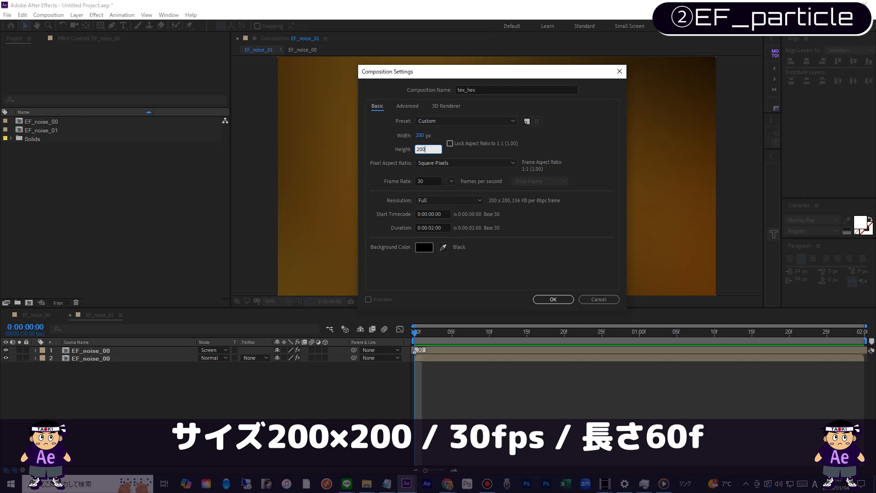
left_click(563, 301)
left_click(117, 255)
scroll(589, 178, "up", 2)
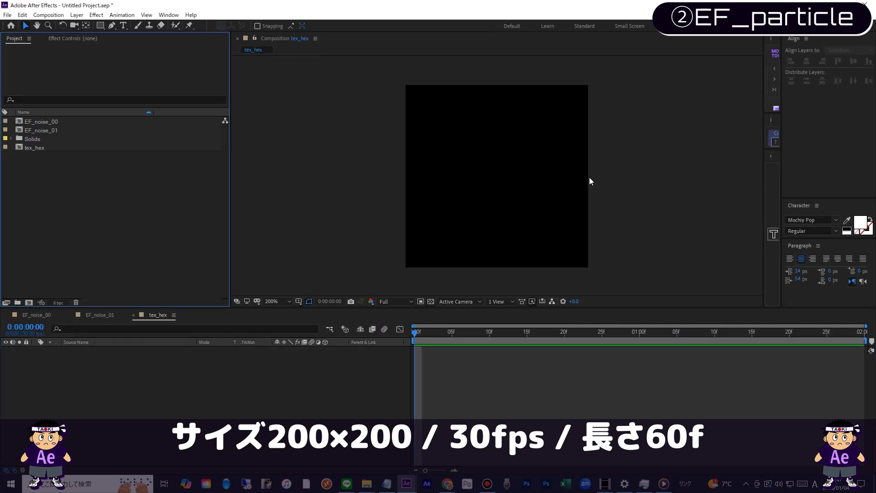
Step: Create a white polygon shape filling the tex_hex composition and set its number of points to 6
left_click_drag(100, 25, 118, 58)
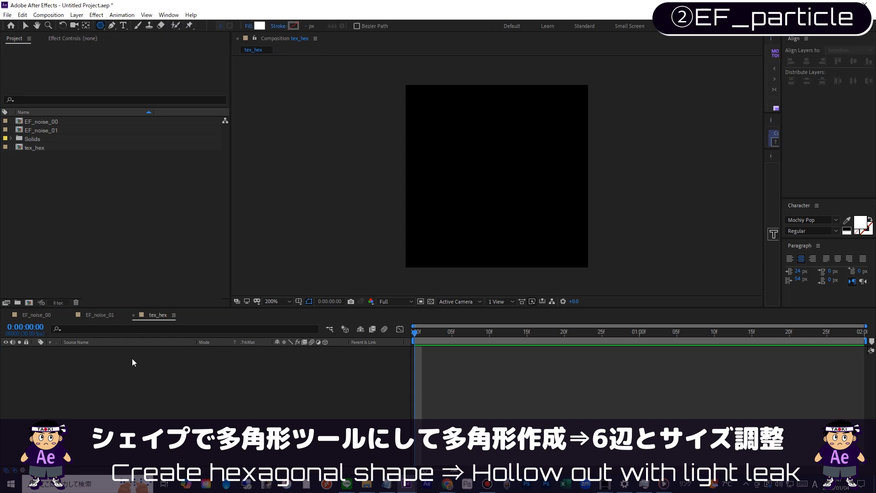
double_click(99, 25)
left_click(50, 365)
left_click(58, 373)
type("6")
key("Return")
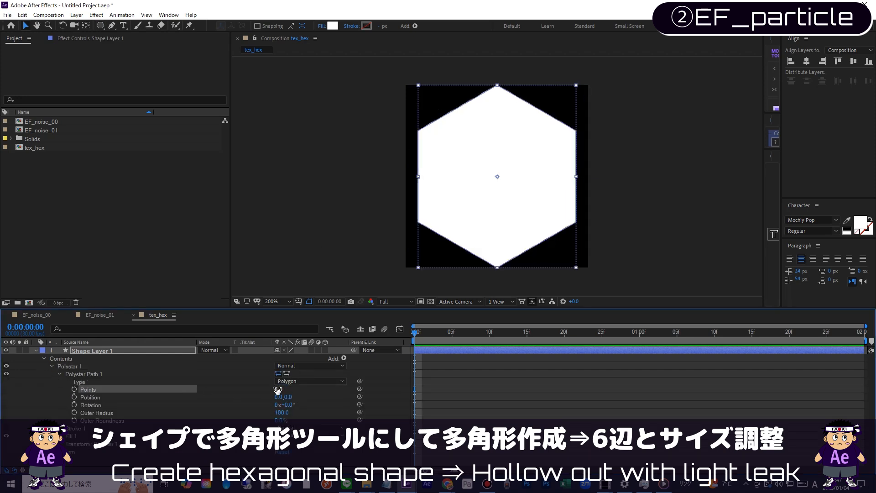
Step: Set the hexagon's Outer Radius to 90
left_click(58, 374)
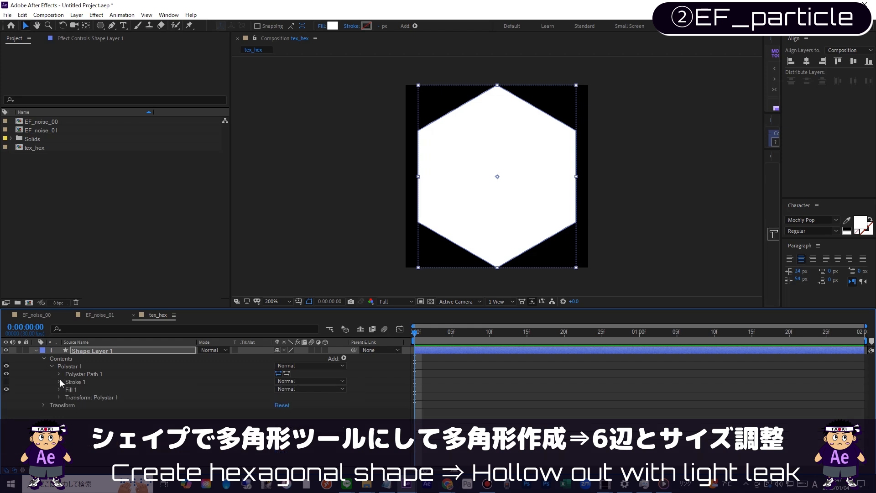
left_click(59, 374)
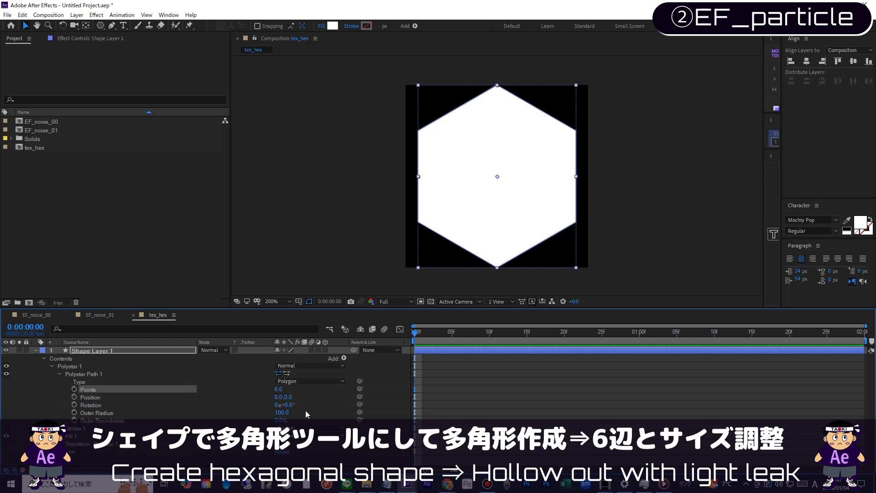
left_click_drag(280, 412, 280, 412)
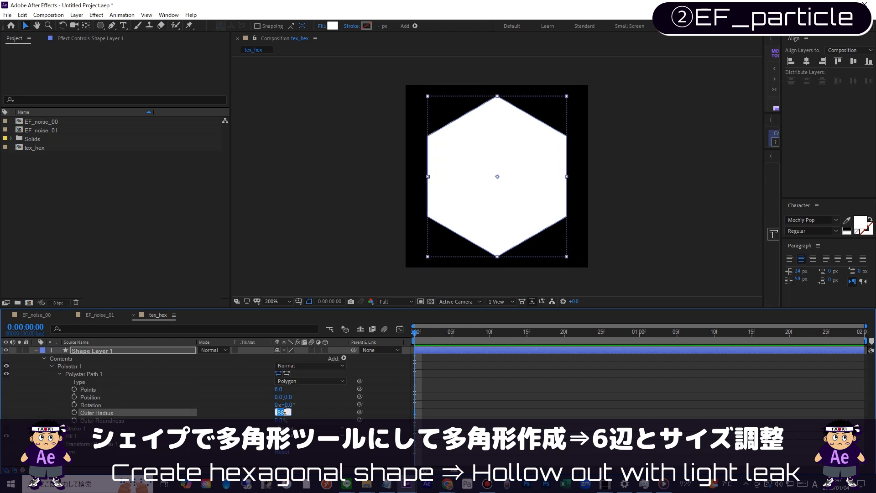
key("Return")
Step: Collapse the shape layer's properties and rename the layer hex
key("space")
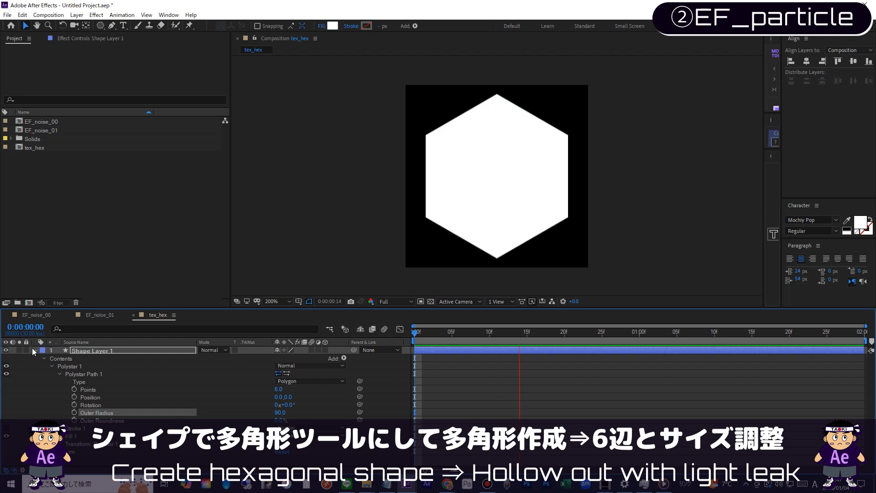
left_click(35, 350)
left_click(115, 350)
type("hex")
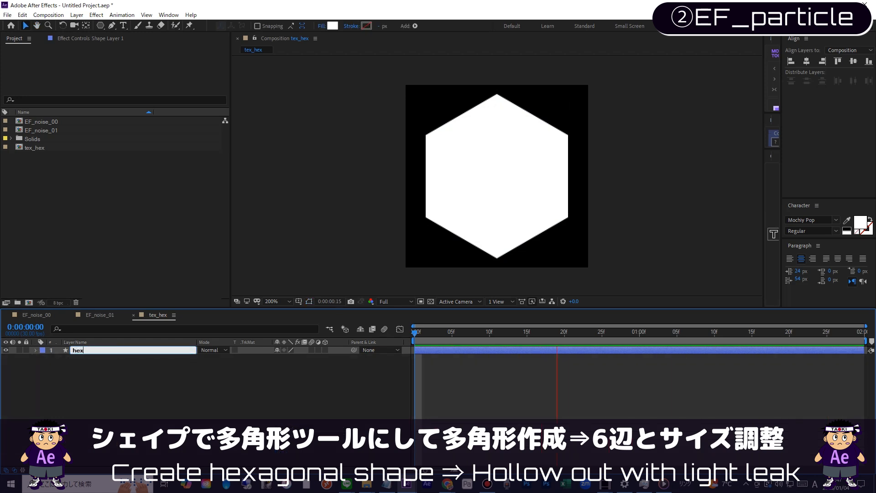
key("Return")
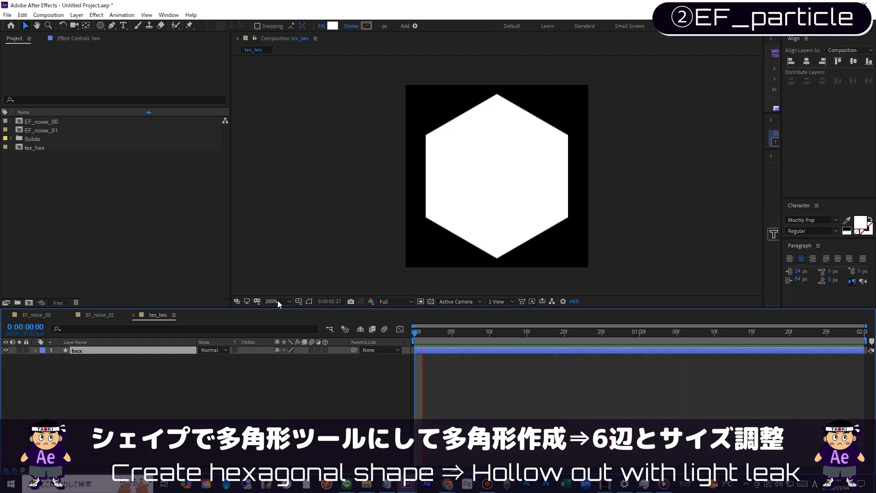
key("space")
Step: Place EF_noise_01 below the hex layer and set its track matte to Alpha Matte "hex"
left_click(60, 130)
left_click_drag(60, 129, 185, 409)
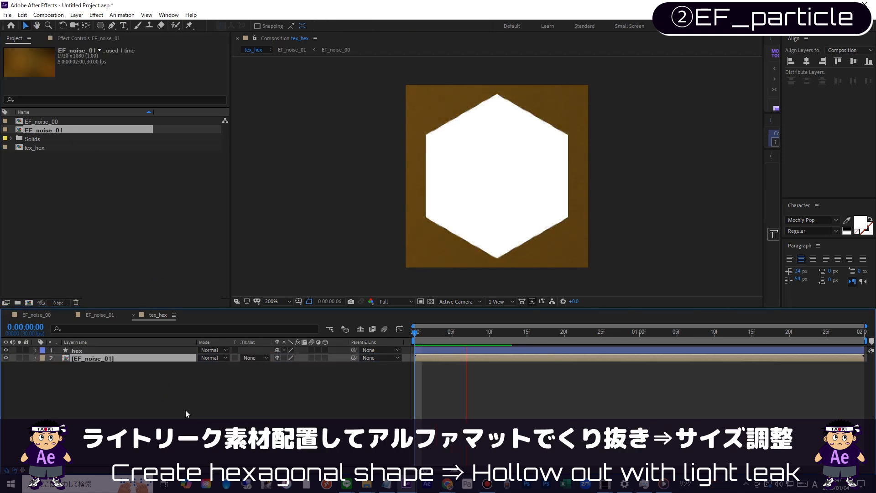
key("space")
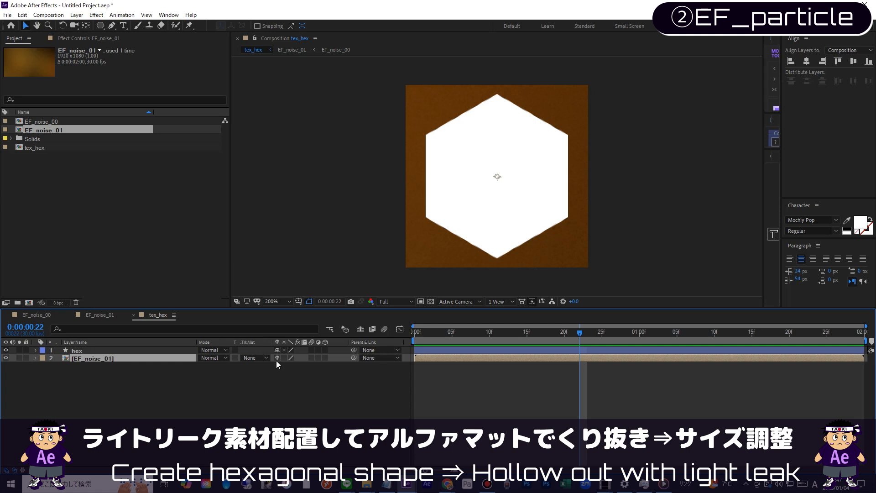
left_click(254, 357)
left_click(262, 381)
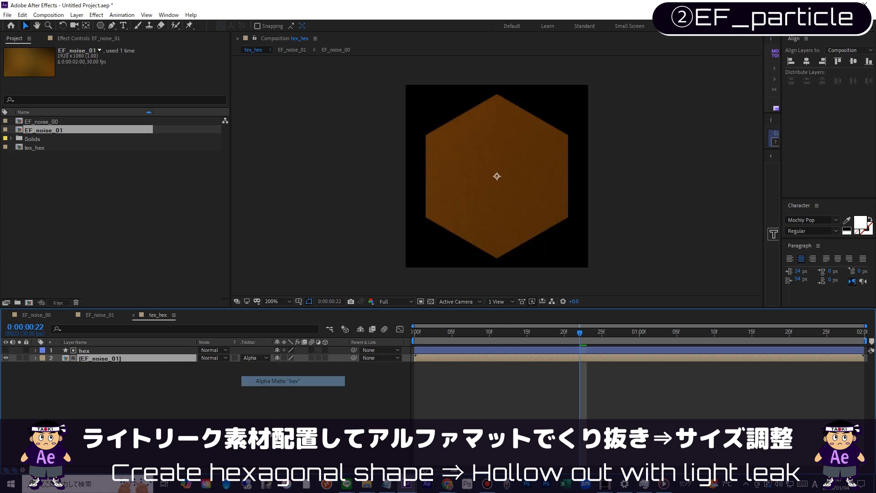
Step: Set the EF_noise_01 layer's Scale to 25% and preview the noise inside the hexagon
scroll(373, 227, "down", 1)
left_click(84, 351)
left_click(84, 358)
scroll(536, 197, "down", 3)
scroll(534, 197, "up", 1)
key("s")
left_click_drag(288, 366, 252, 369)
scroll(612, 230, "up", 1)
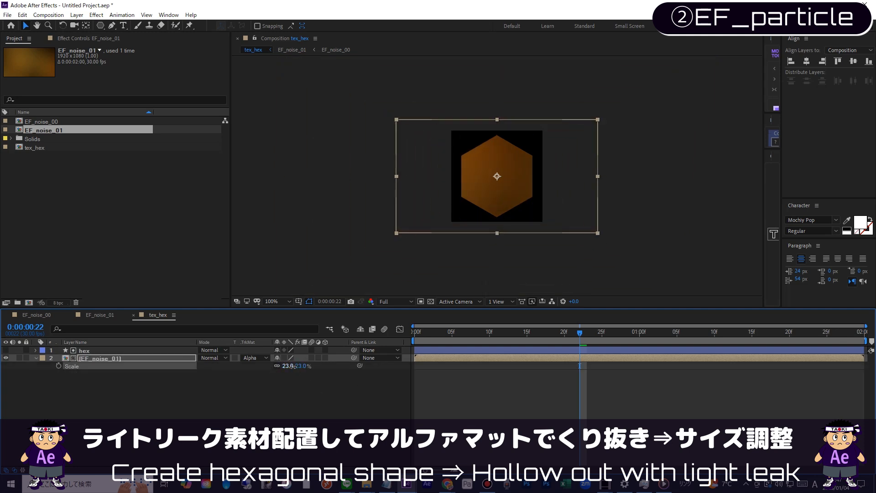
type("25")
key("Return")
key("space")
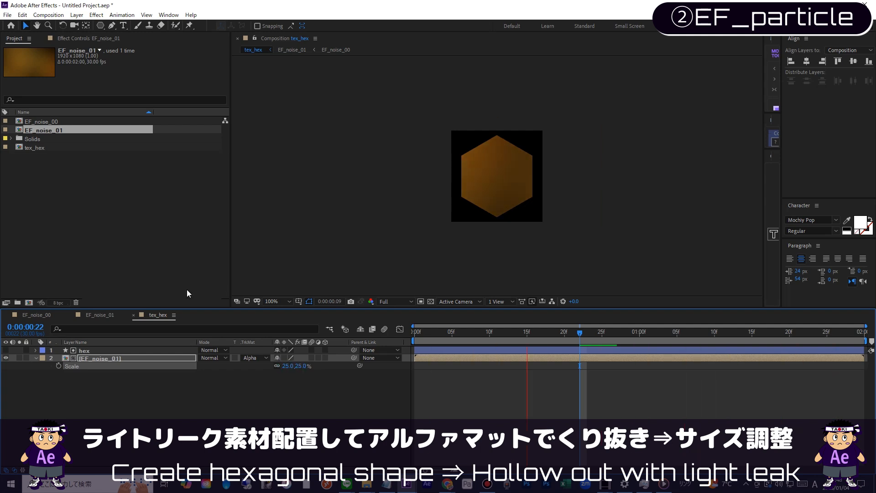
scroll(538, 176, "up", 1)
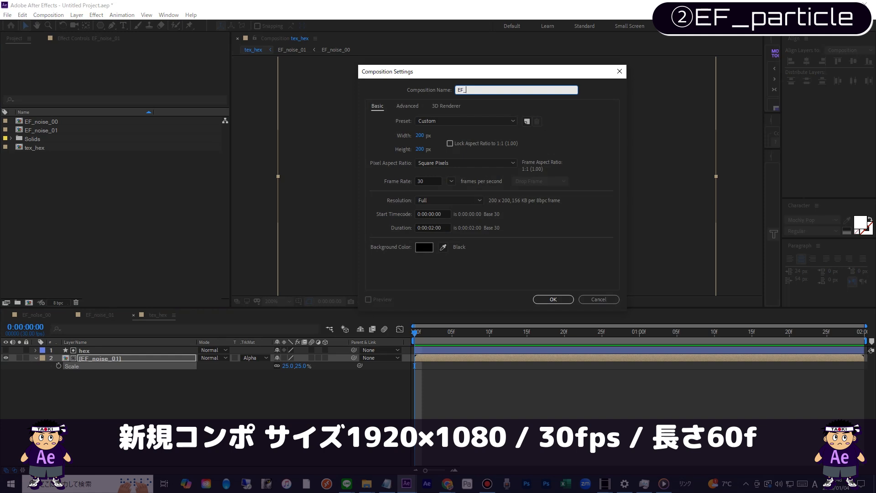
Step: Name the new composition EF_par and create it at 1920 × 1080 px
key("Tab")
key("Tab")
key("Tab")
type("1920")
key("Tab")
type("1080")
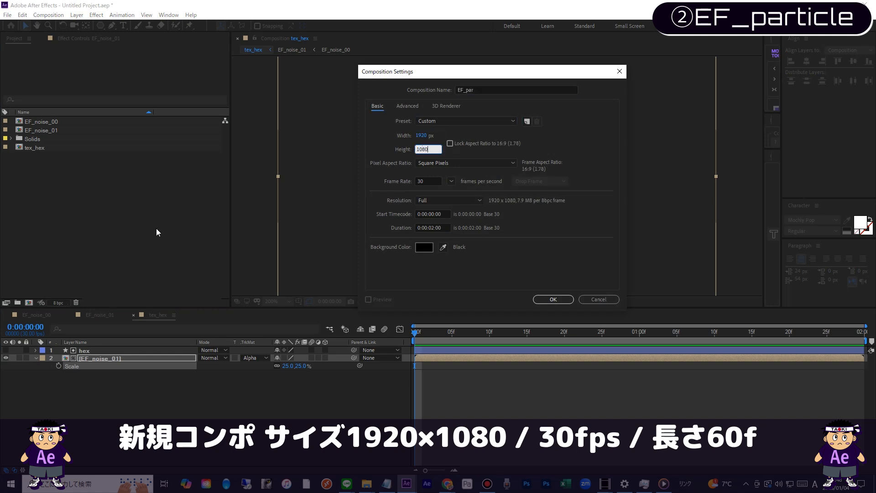
key("Return")
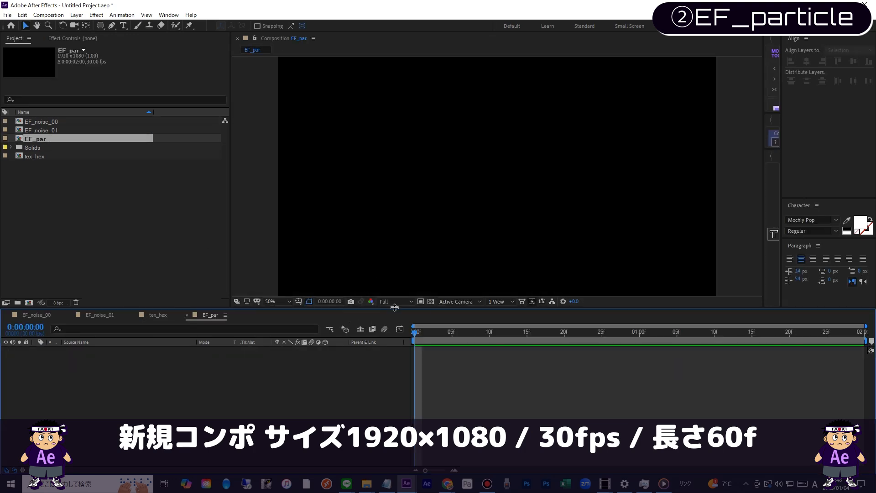
Step: Add a black solid named bl to the EF_par composition
left_click(431, 301)
key("ctrl+y")
type("bl")
key("Return")
Step: Place the tex_hex composition above the bl layer and hide it
left_click(102, 186)
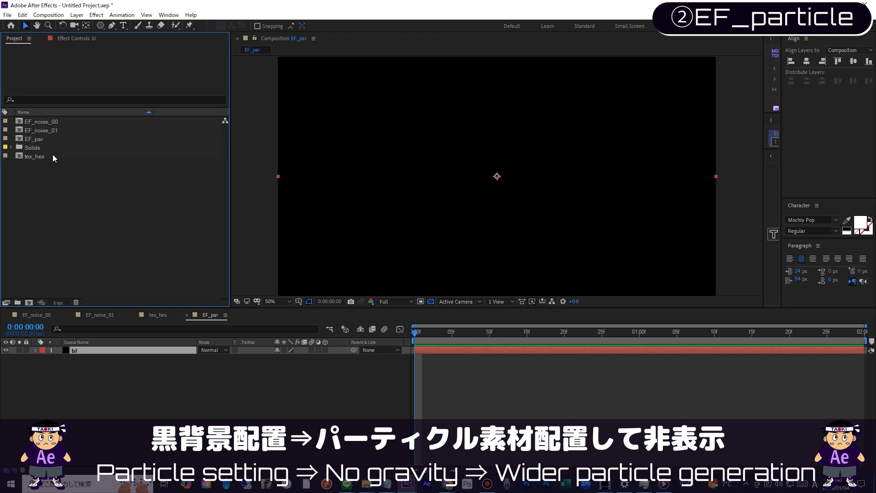
left_click_drag(55, 159, 150, 350)
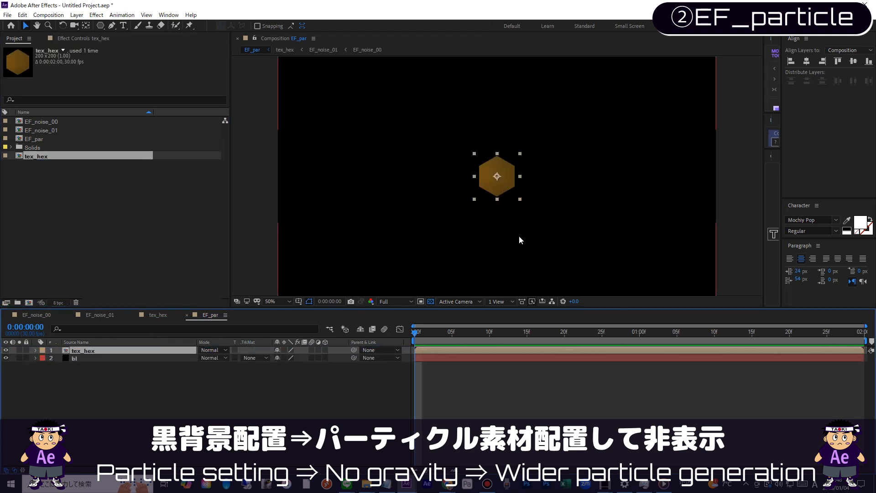
left_click(6, 350)
left_click(43, 351)
Step: Create a solid named par above tex_hex and apply the CC Particle World effect to it
left_click(76, 184)
key("ctrl+y")
type("par")
key("Return")
left_click(97, 14)
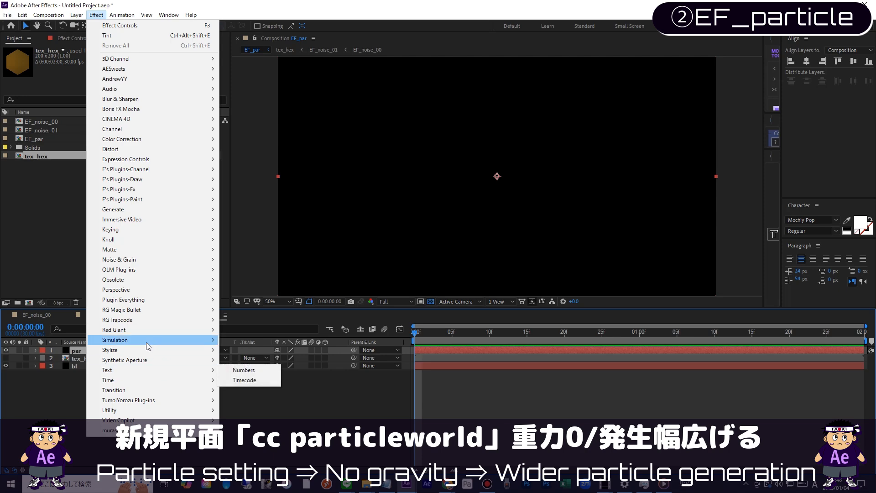
mouse_move(145, 342)
left_click(273, 249)
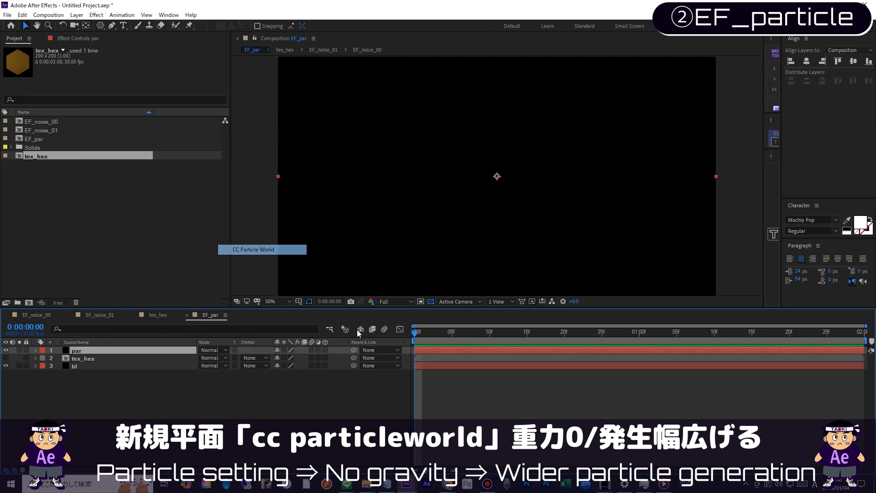
Step: Go to frame 25 and set the particle Physics Gravity to 0
left_click_drag(421, 333, 603, 336)
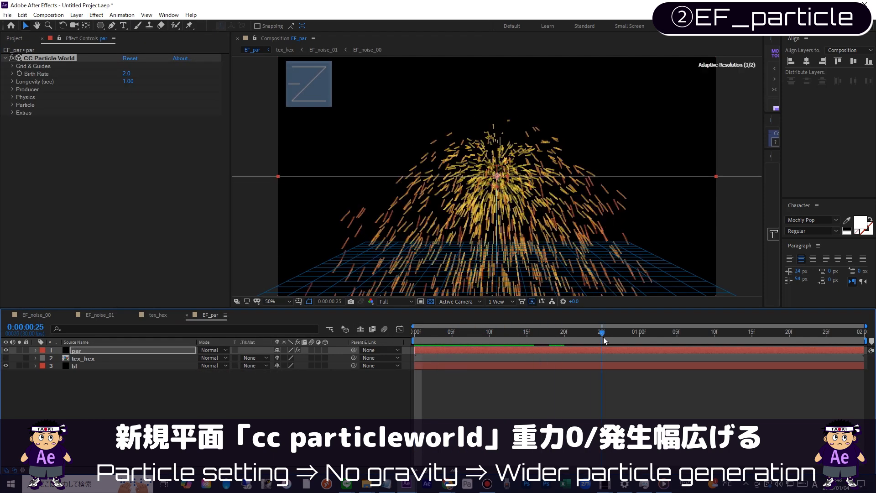
left_click(13, 89)
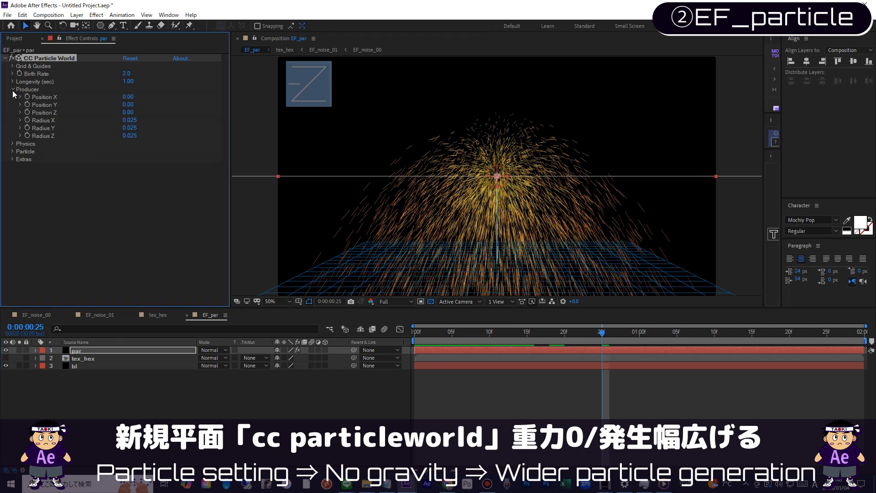
left_click(12, 144)
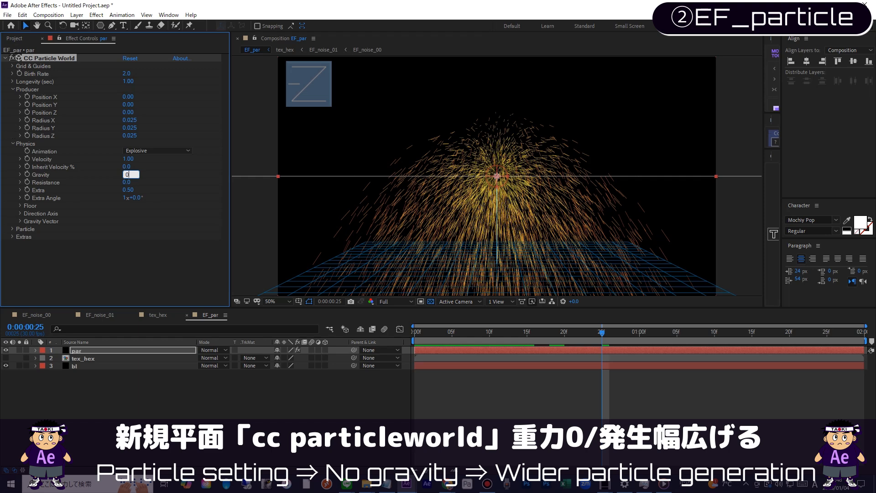
key("Return")
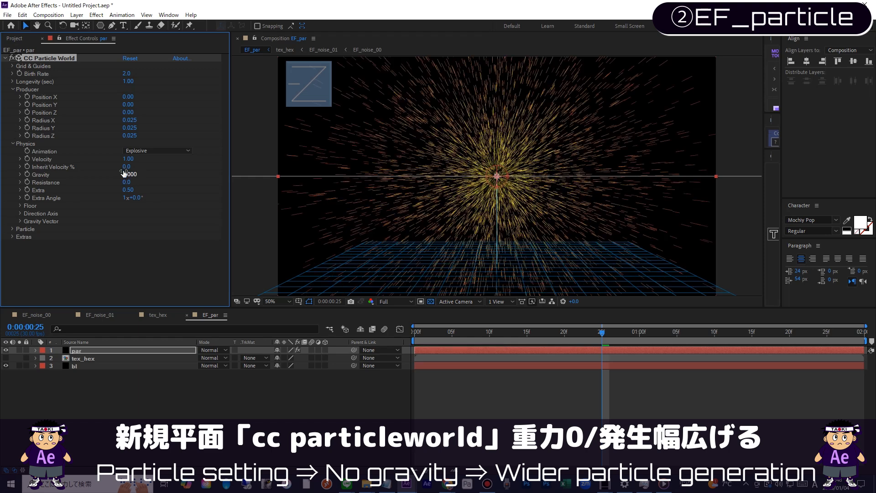
Step: Set the Producer's Radius X and Radius Y to 1 and Radius Z to 0, and preview the particles
left_click(130, 120)
type("1")
key("Tab")
type("1")
key("Tab")
key("space")
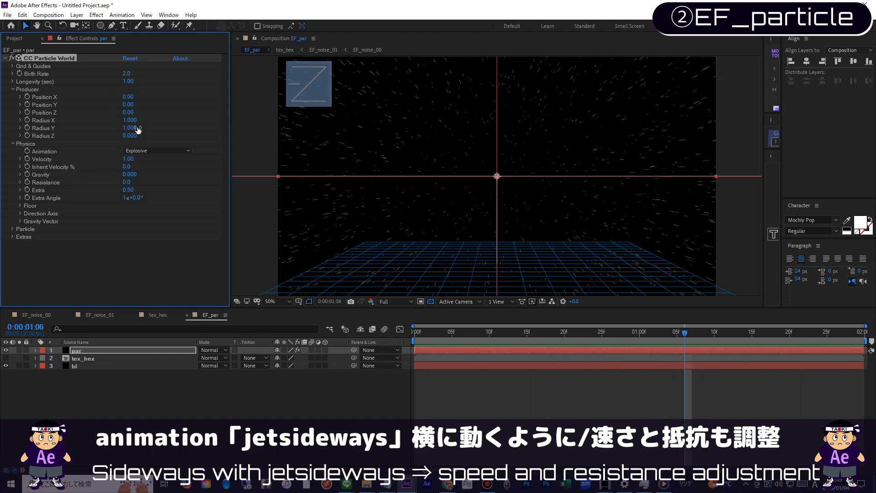
Step: Change the Physics Animation to Jet Sideways and preview the motion
left_click(146, 150)
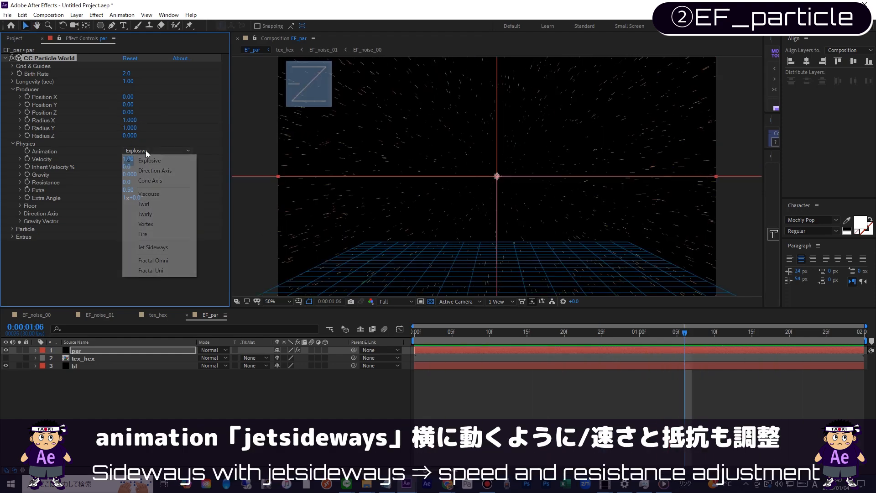
left_click(153, 247)
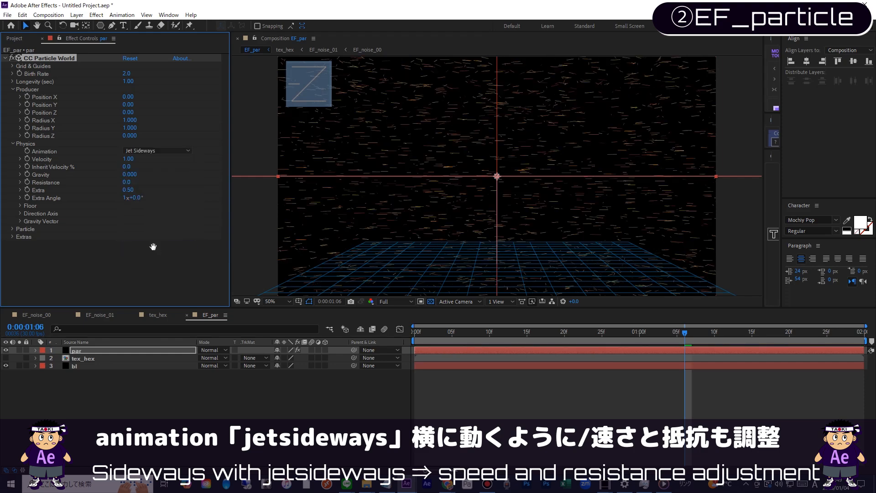
key("space")
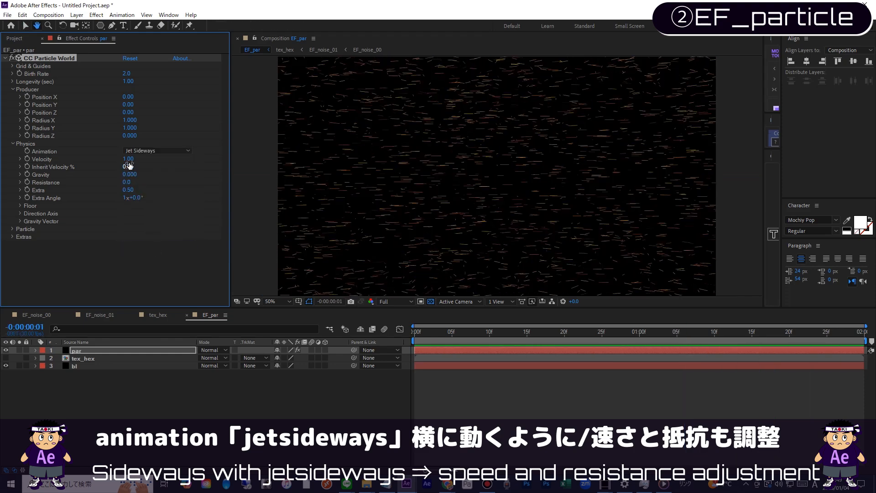
Step: Set the particle Velocity to 0.3 and preview the animation
left_click(129, 159)
type("0.5")
key("Return")
key("space")
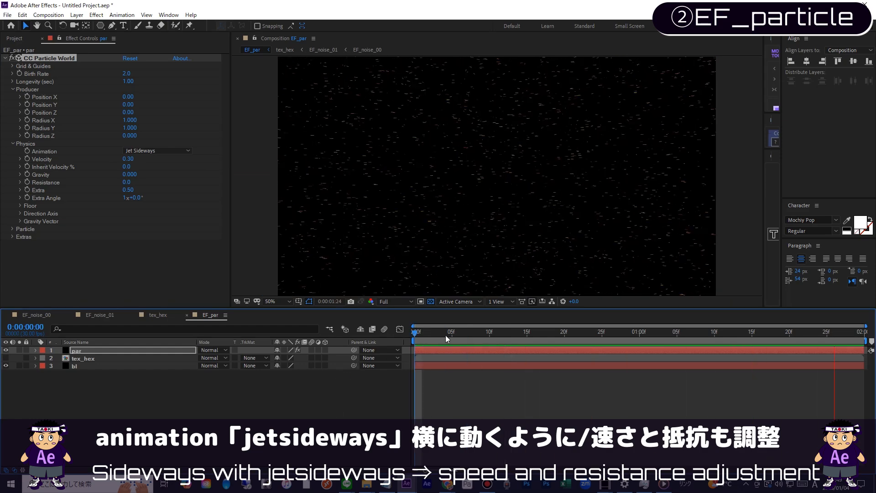
Step: Set the Physics Resistance to 10, preview the animation and collapse the Physics settings
left_click(129, 136)
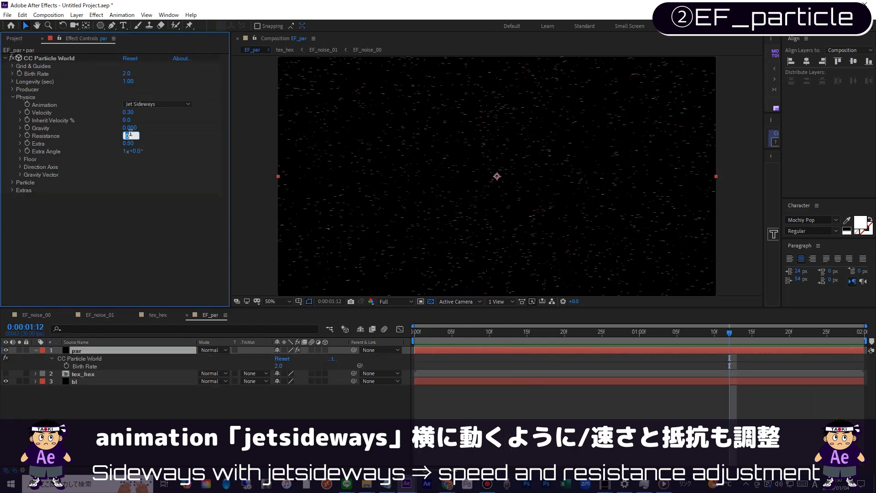
type("10")
key("Return")
key("space")
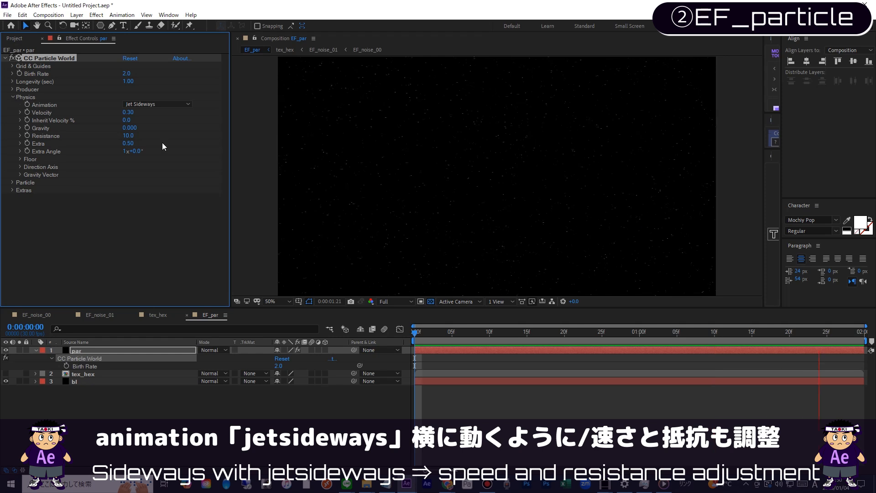
left_click(12, 97)
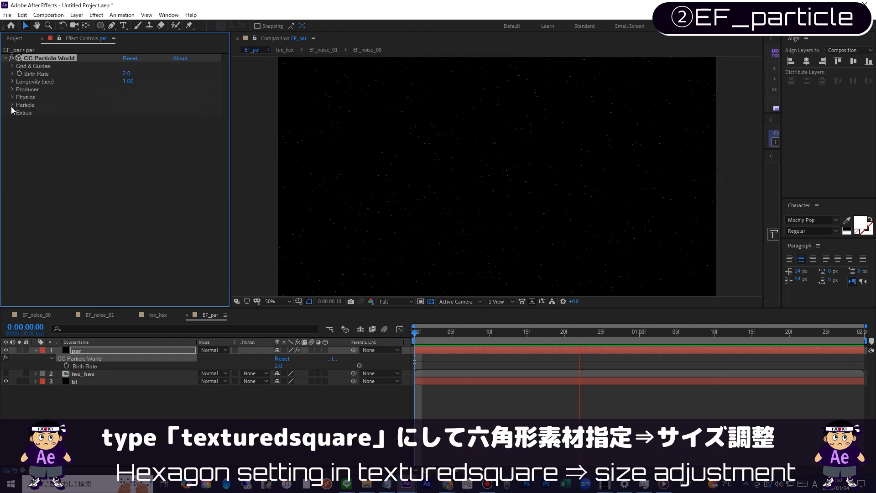
Step: Change the Particle Type to Textured Square with tex_hex as the Texture Layer, and preview from the start
left_click(12, 106)
key("space")
left_click(130, 111)
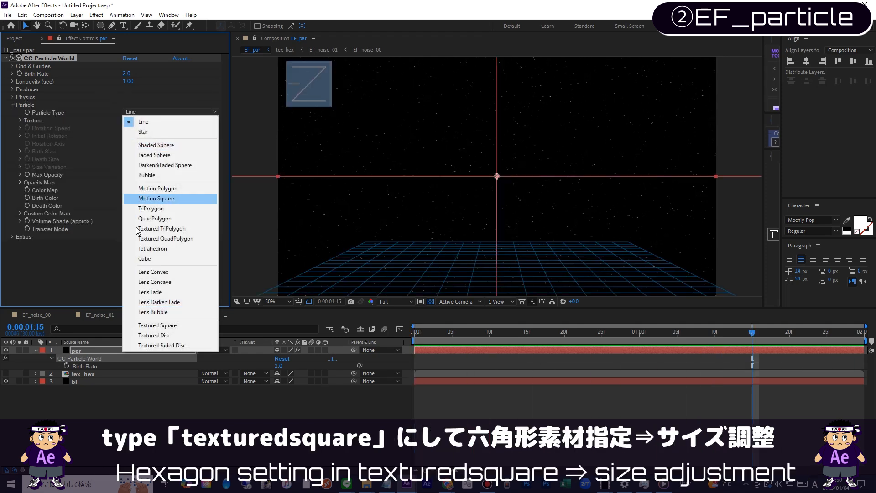
left_click(176, 325)
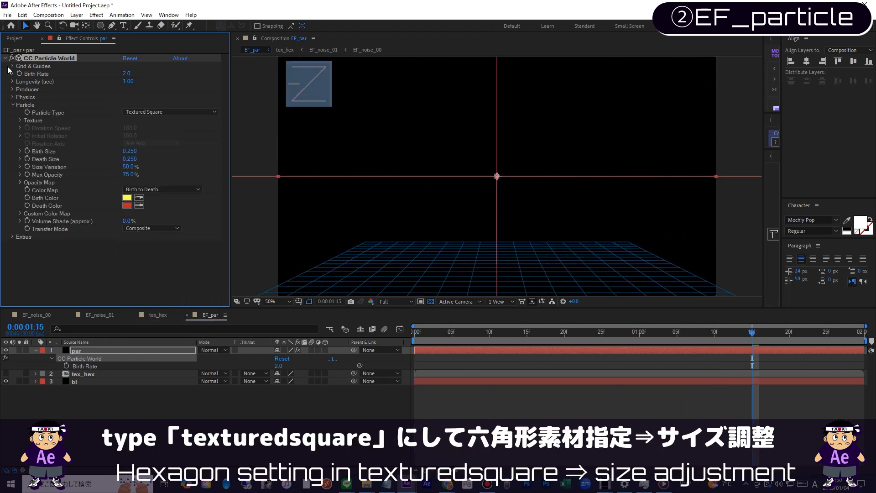
left_click(19, 120)
left_click(135, 128)
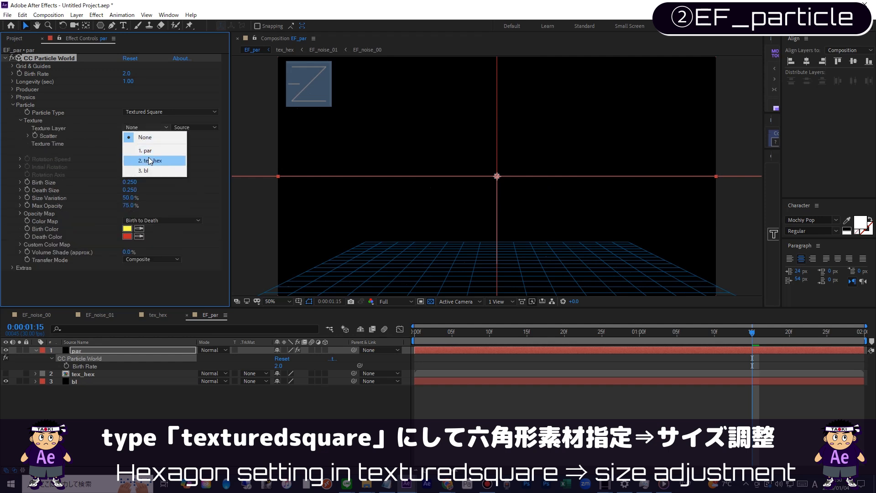
left_click(150, 161)
left_click(370, 347)
key("Home")
key("space")
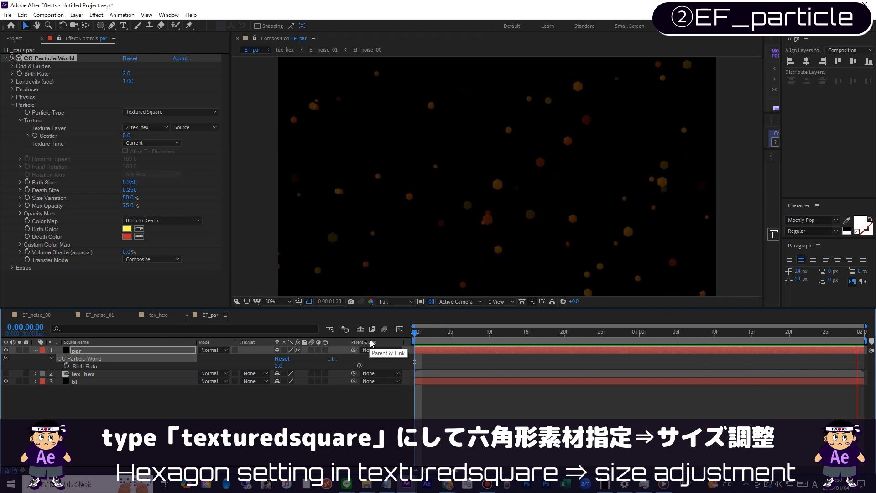
key("space")
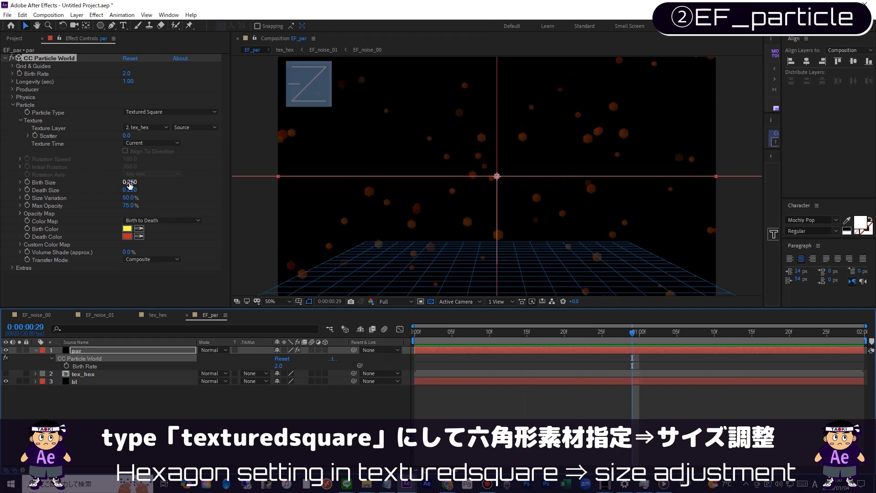
Step: Set the particles' Birth Size to 0.7 and Death Size to 1, and preview the result
left_click(130, 182)
type("0.7")
key("Tab")
type("1")
key("Return")
key("space")
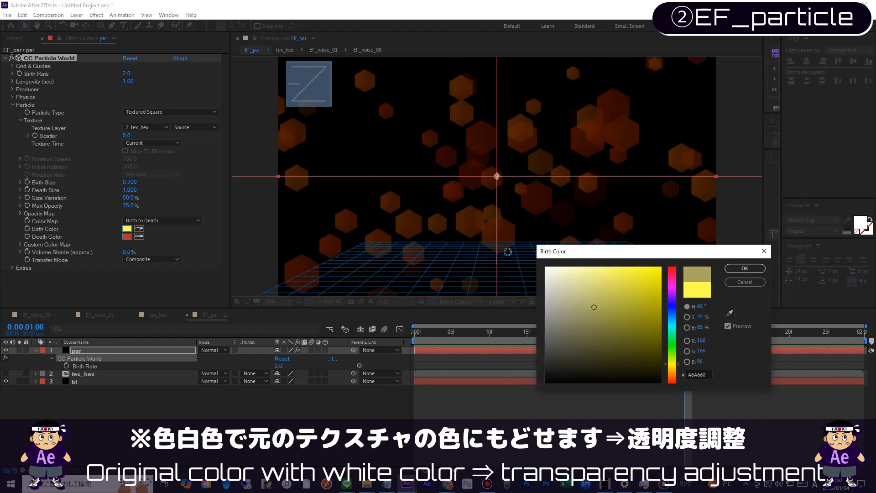
Step: Set both the Birth Color and the Death Color to white and preview the hexagons
left_click(756, 269)
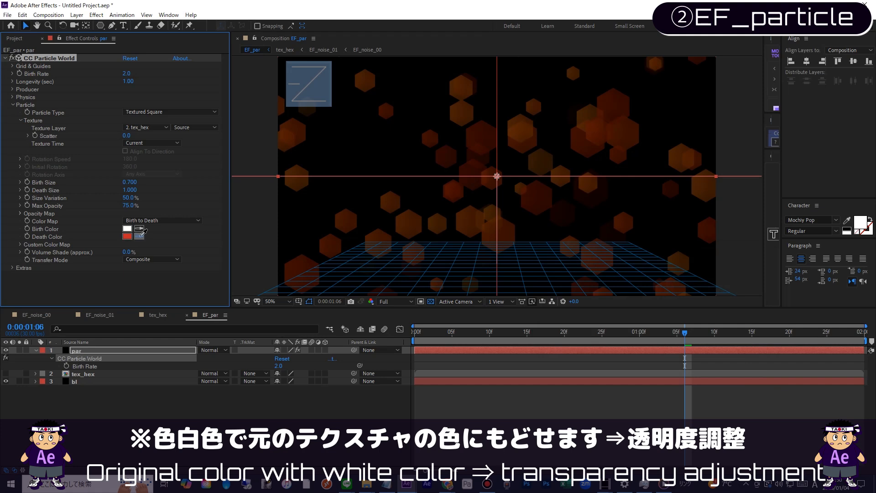
left_click(130, 228)
left_click_drag(465, 334, 346, 335)
key("space")
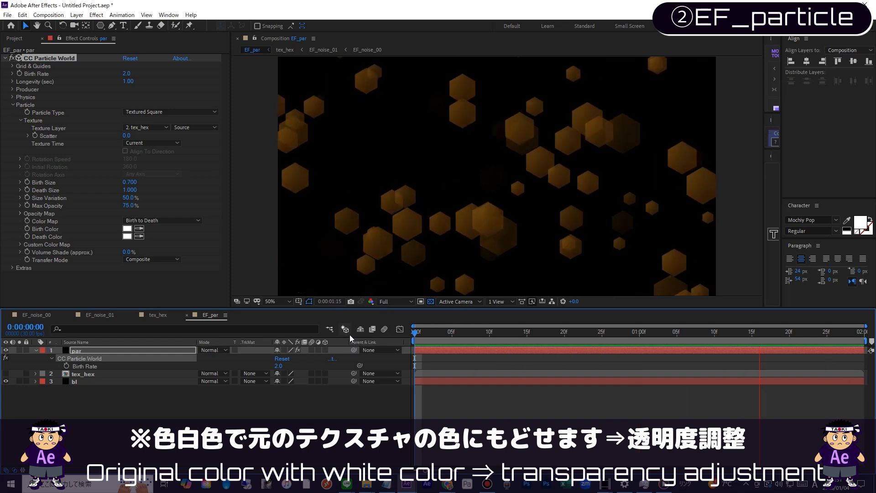
key("space")
Step: Lower the particles' Max Opacity to 50% and preview the animation
left_click_drag(129, 205, 116, 206)
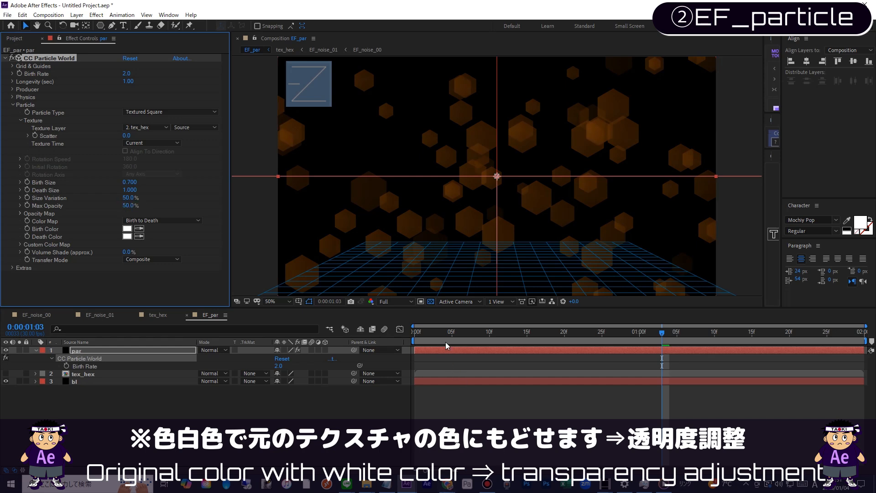
key("space")
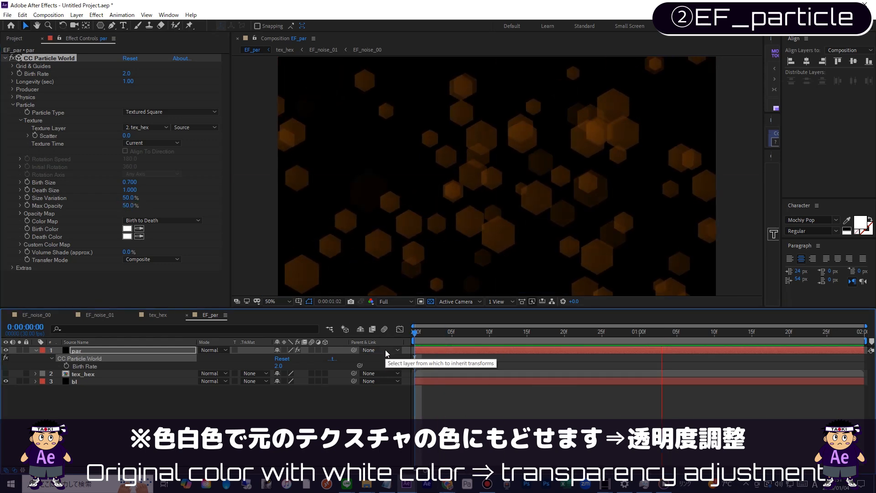
key("space")
key("space")
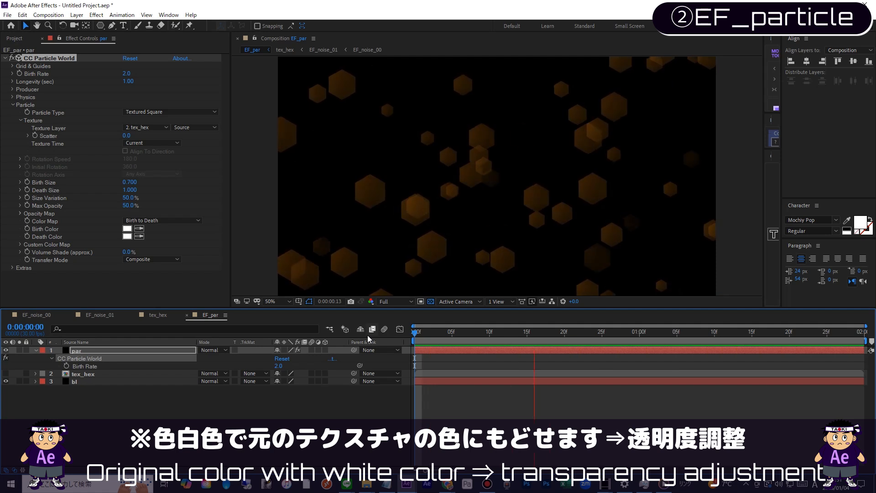
key("space")
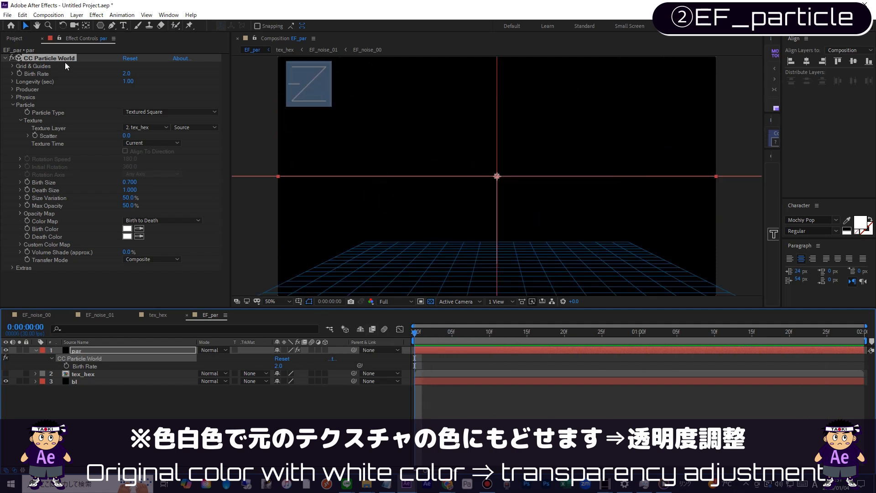
Step: Keyframe the Birth Rate at 20 on frame 0
left_click(20, 72)
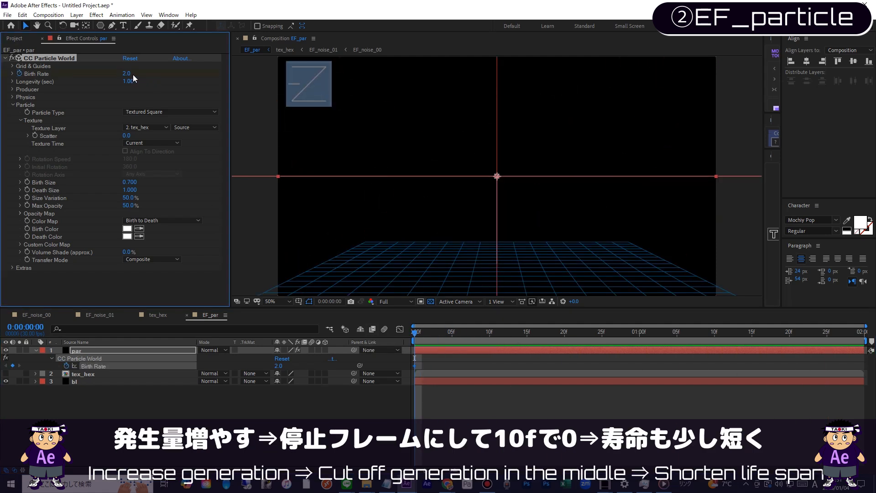
type("20")
key("Return")
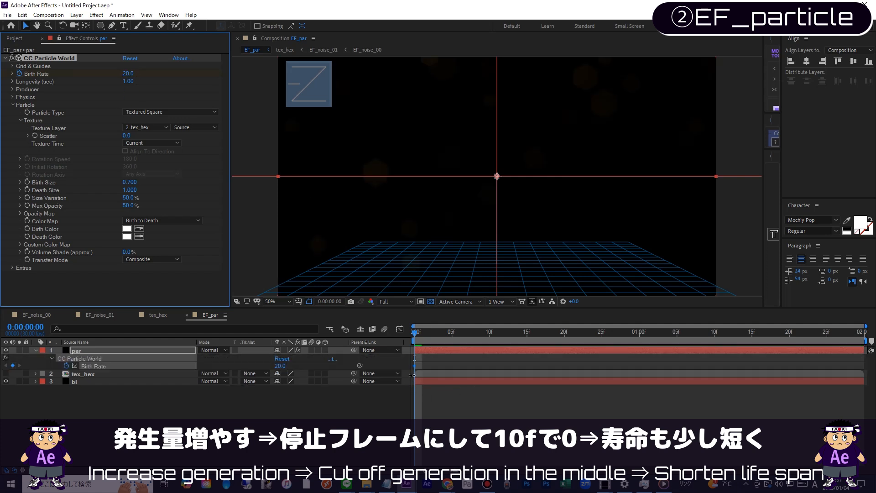
Step: Turn the first Birth Rate keyframe into a hold, set the rate to 0 at frame 10, and preview
left_click(414, 366, "ctrl+alt")
left_click_drag(420, 340, 489, 341)
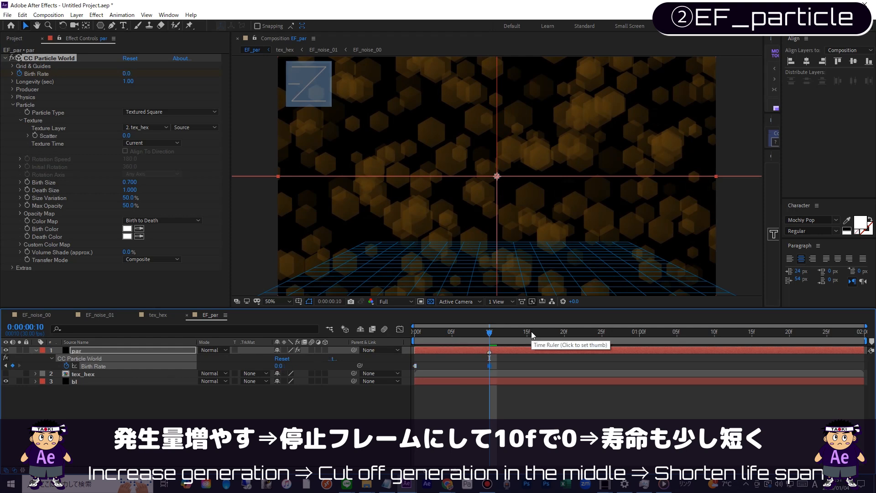
key("space")
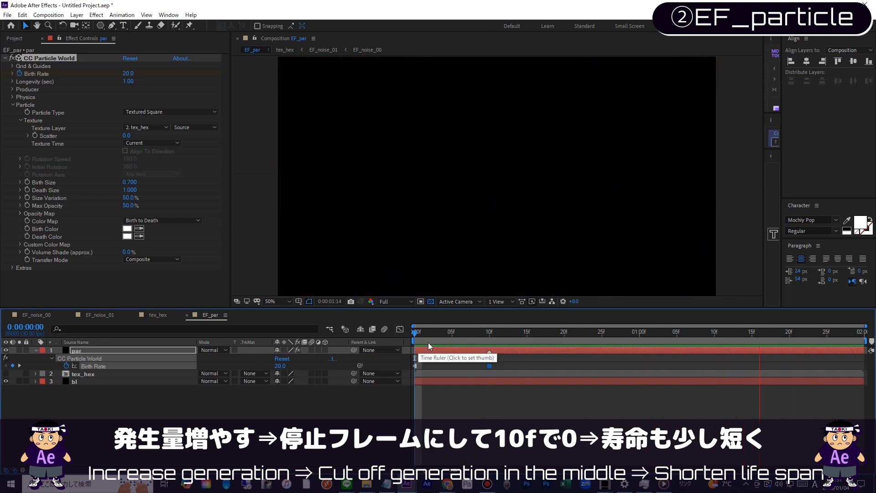
Step: Shorten the particles' Longevity to 0.7 seconds and preview from the start
left_click(131, 81)
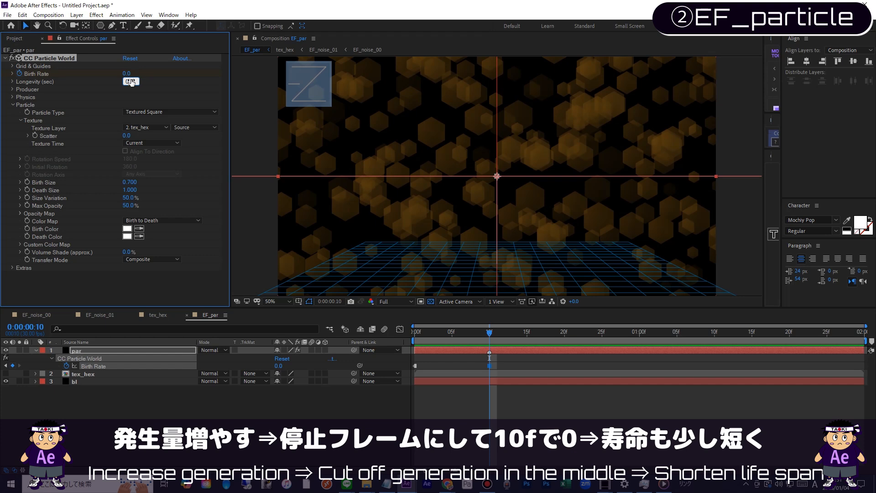
type("0.7")
key("Return")
key("Home")
key("space")
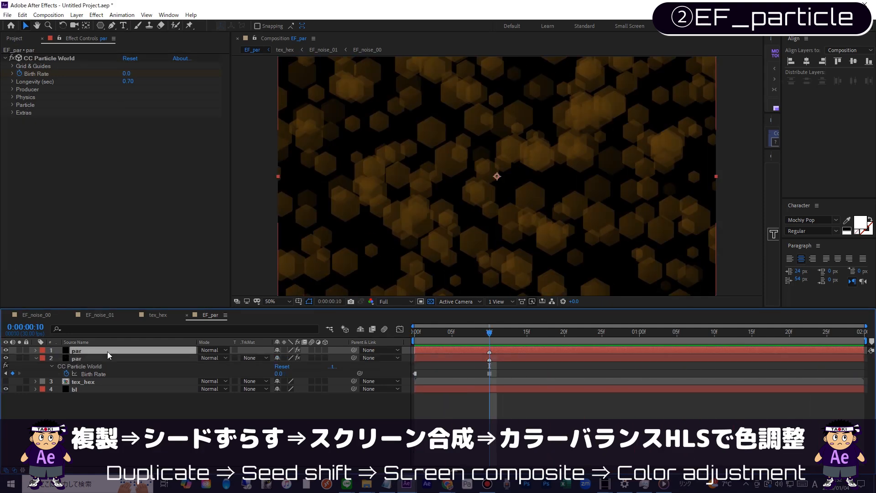
Step: Duplicate the par layer as par2 and set the copy's Random Seed to 10
key("Return")
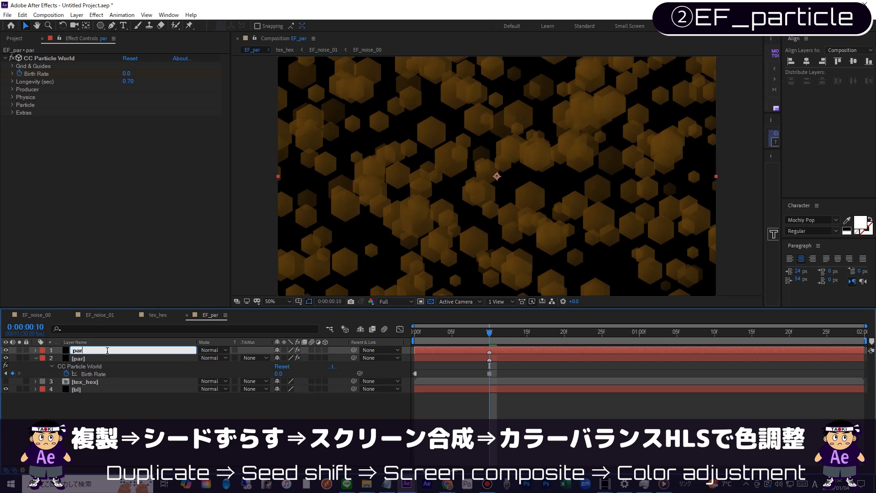
type("2")
key("Return")
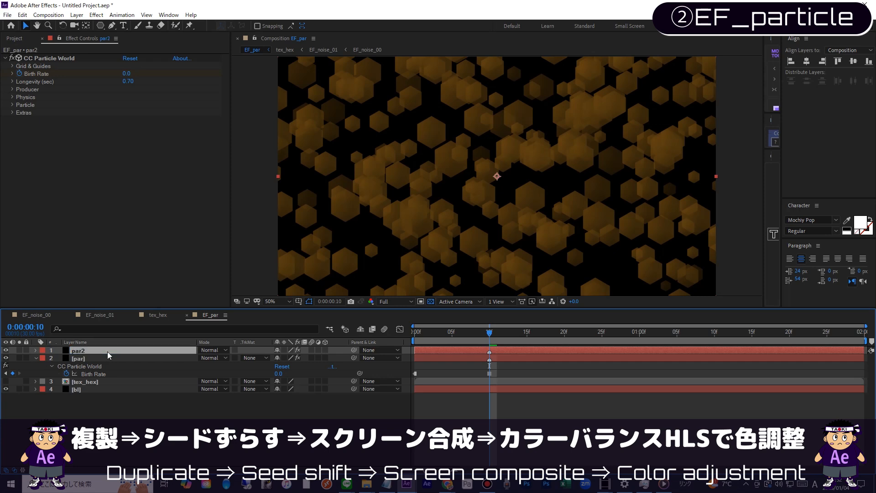
left_click(14, 114)
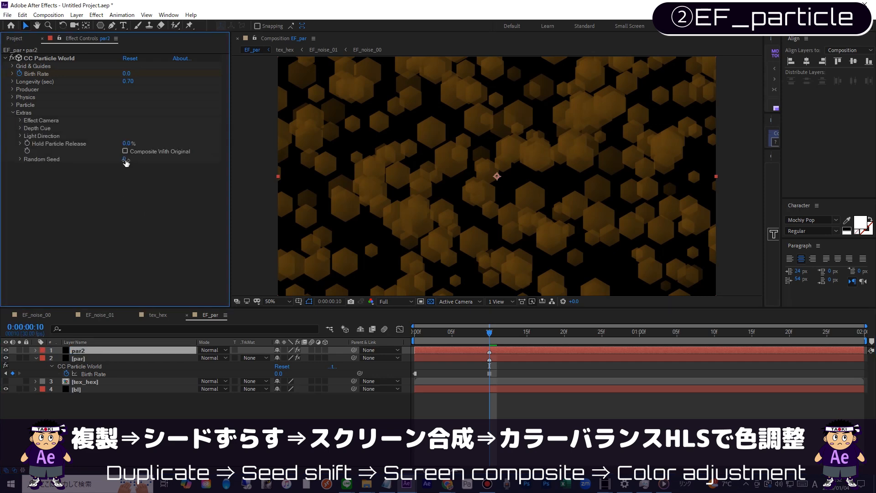
type("10")
key("Return")
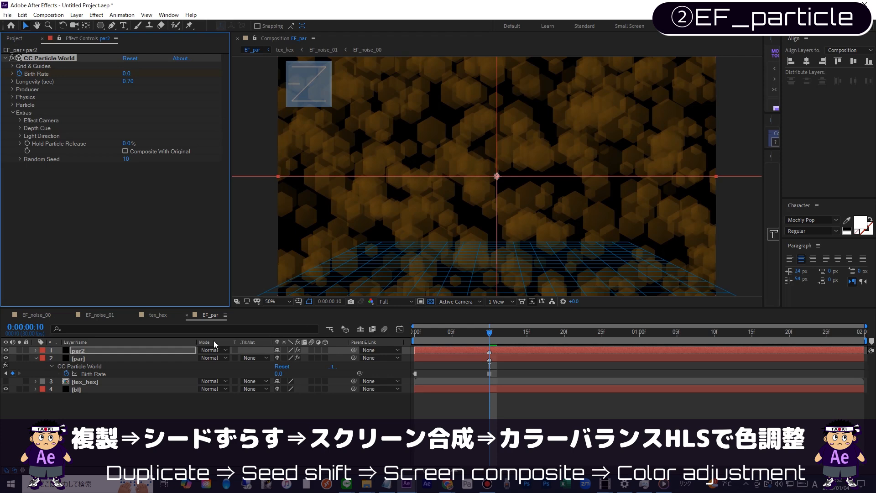
Step: Set the par2 layer's blending mode to Screen and toggle its visibility to compare the result
left_click(209, 352)
left_click(248, 202)
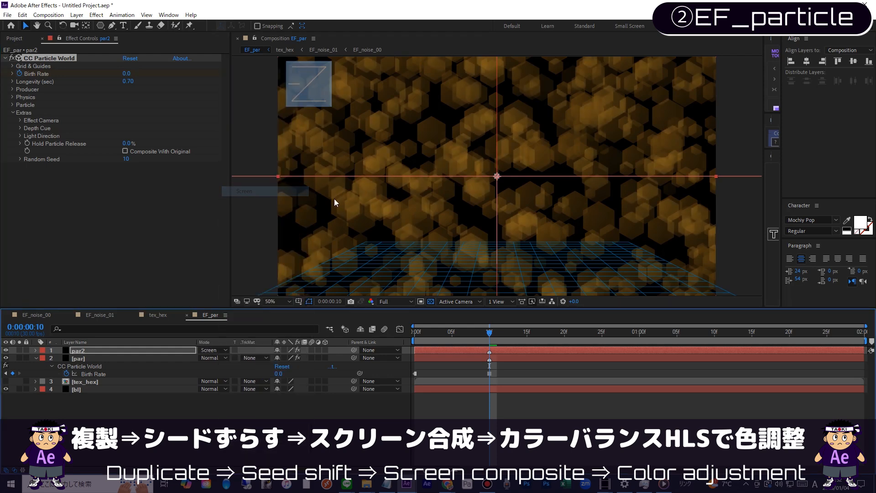
left_click(7, 350)
left_click(6, 350)
left_click(7, 349)
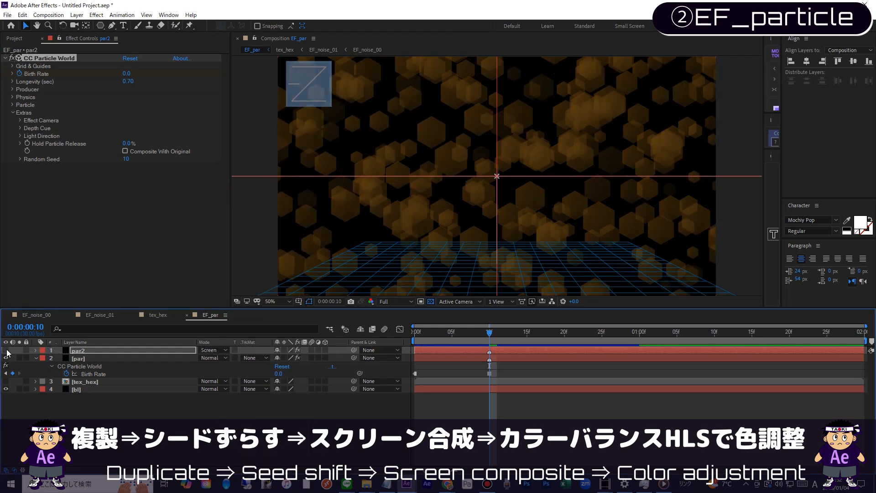
left_click(6, 350)
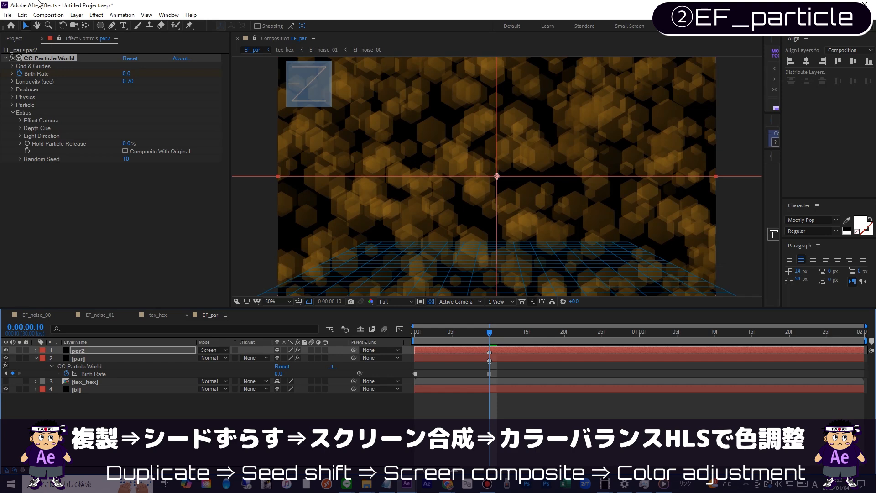
Step: Apply Color Balance (HLS) to par2 with Hue at -20° and preview the animation from frame 0
left_click(98, 15)
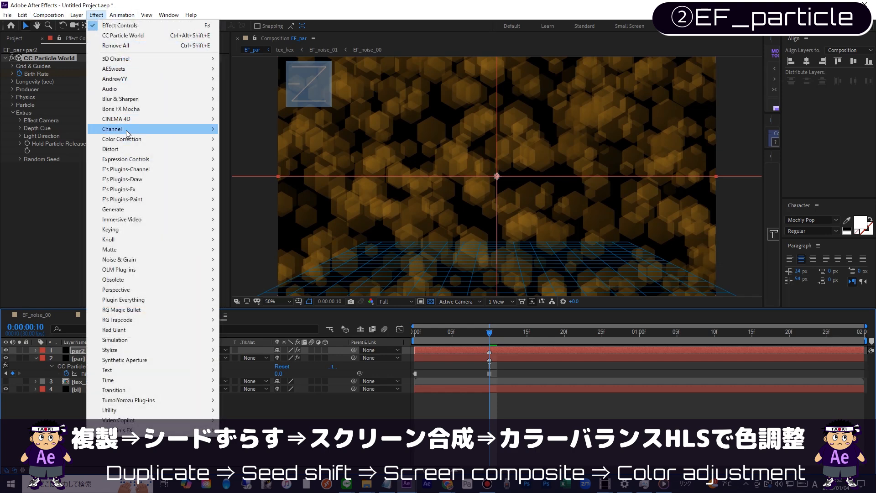
mouse_move(122, 137)
left_click(256, 279)
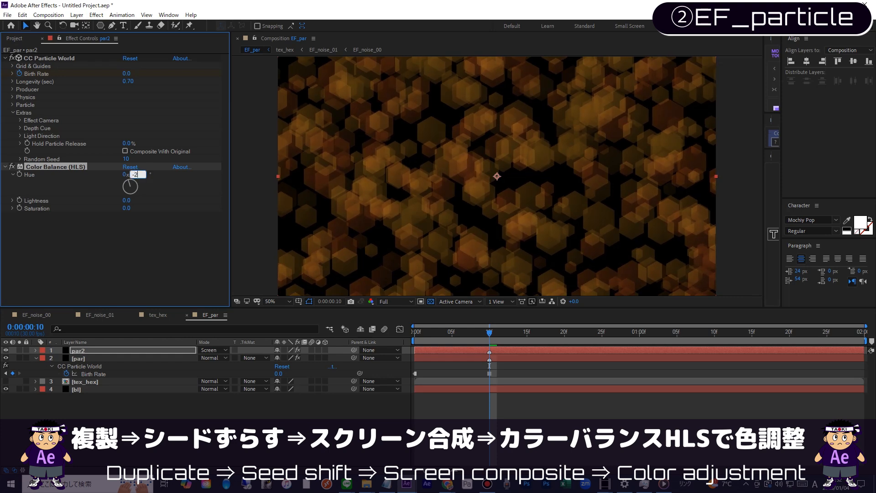
left_click(415, 332)
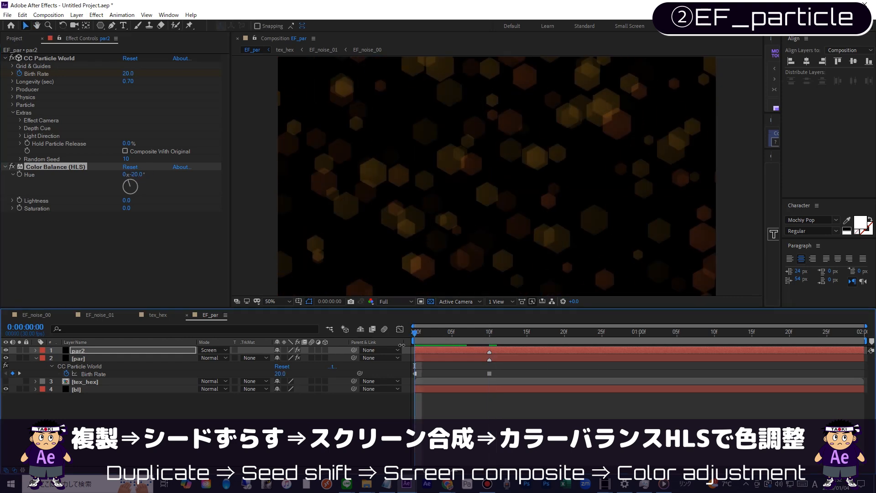
key("space")
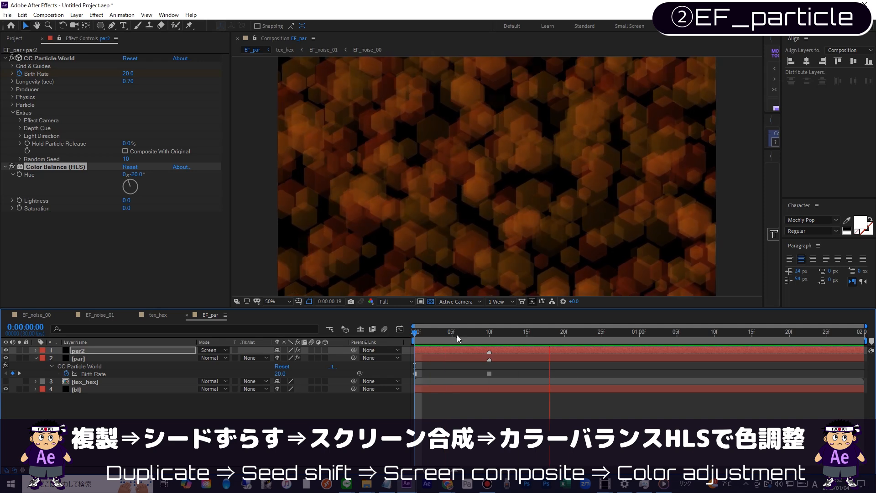
left_click(456, 330)
key("space")
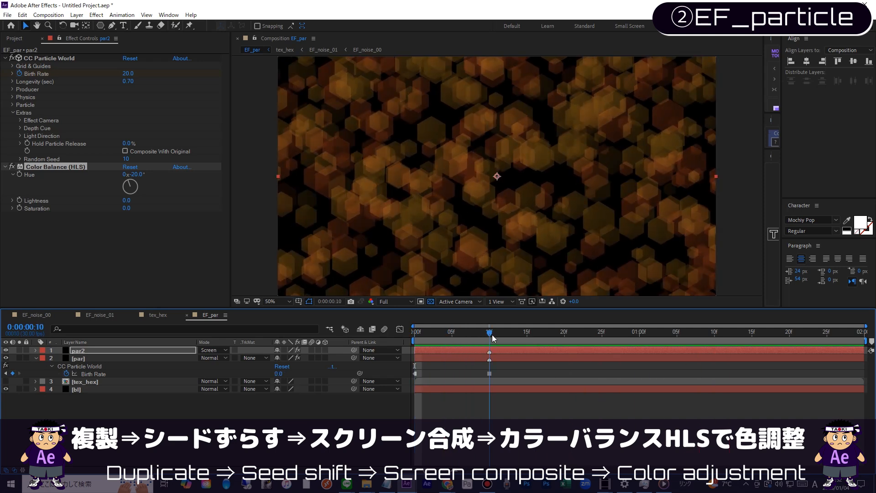
Step: Set par2's particle Longevity to 1.00 second and preview the layered particles from the start
left_click(128, 81)
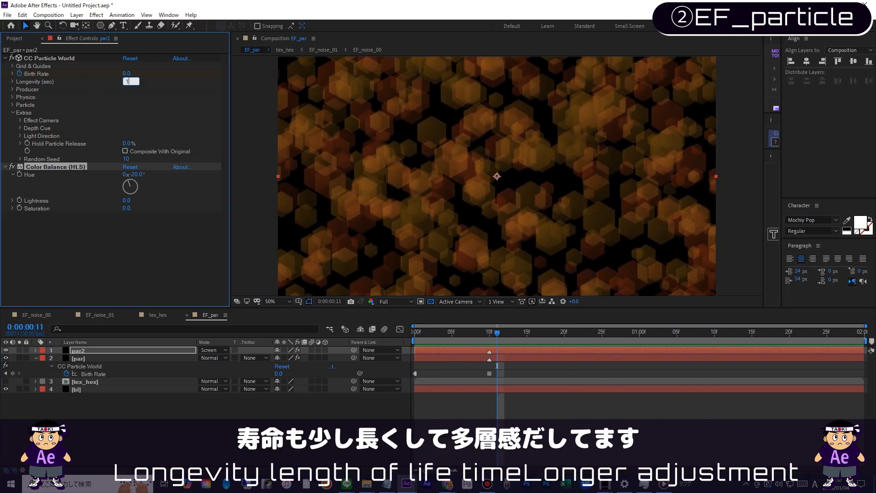
type("1")
key("Return")
left_click_drag(498, 332, 340, 349)
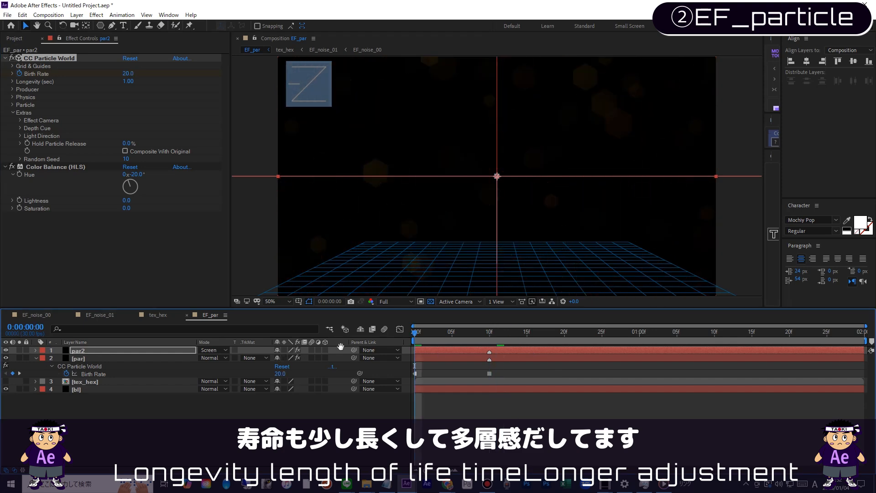
key("space")
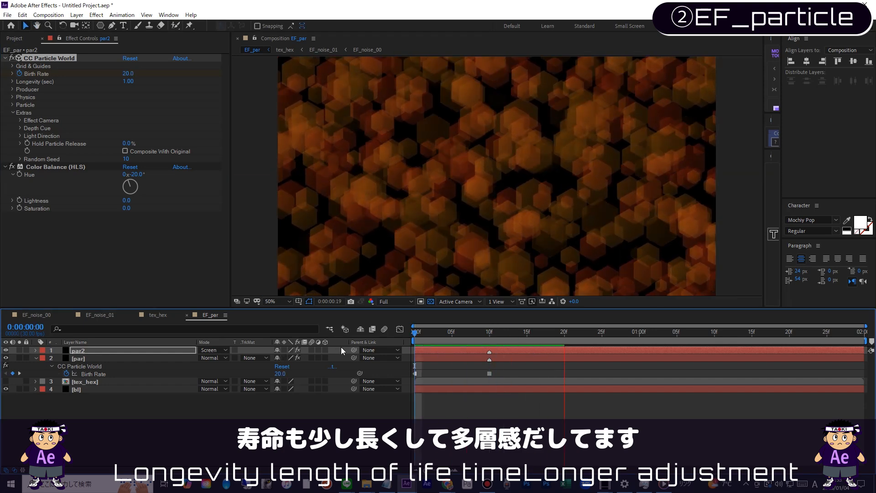
key("space")
key("space")
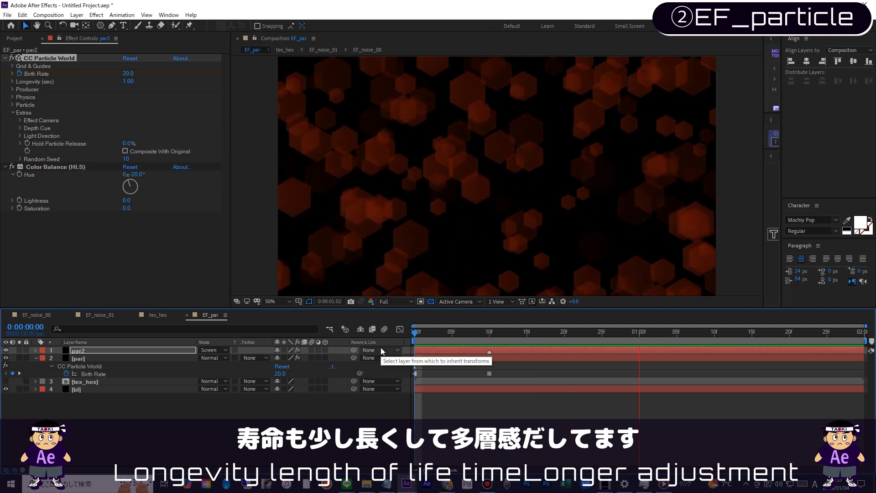
key("space")
key("space")
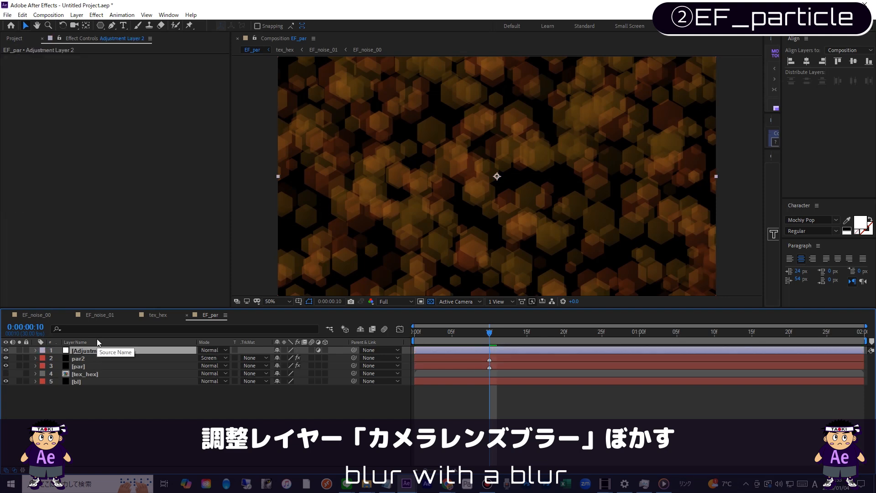
Step: Add an adjustment layer named blur above the particle layers and apply Camera Lens Blur to it
key("Return")
key("Return")
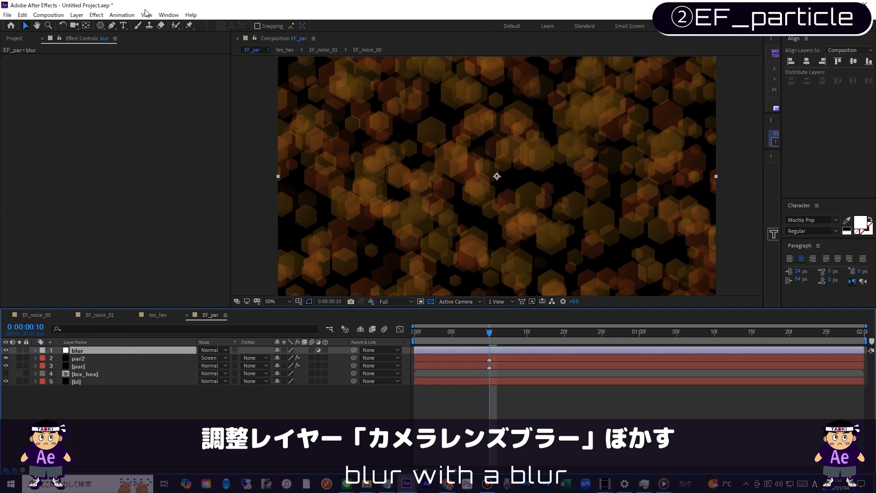
left_click(97, 15)
mouse_move(129, 99)
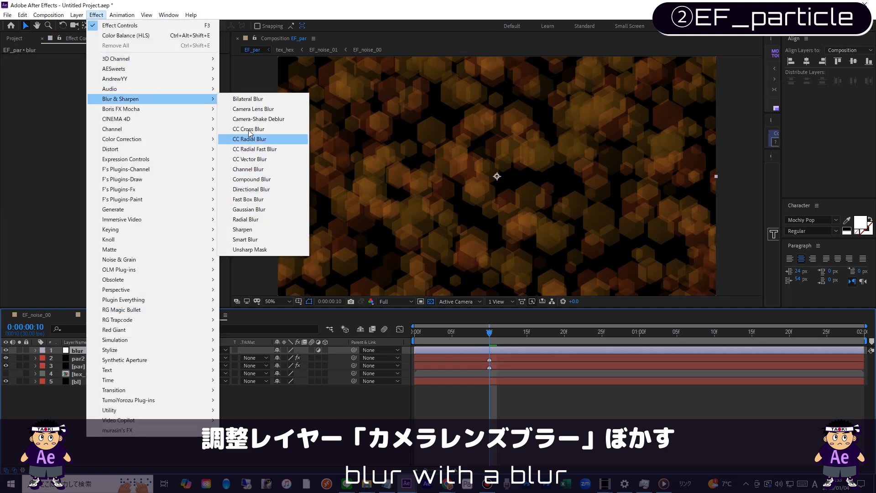
left_click(250, 110)
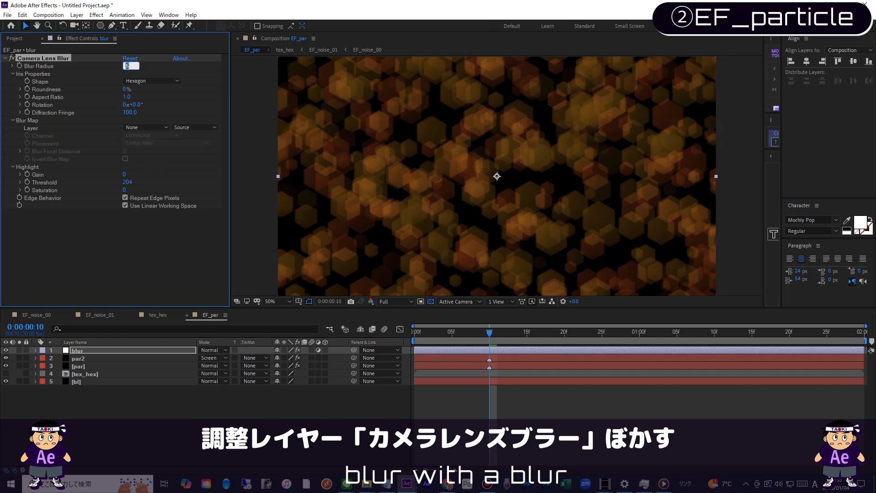
left_click_drag(479, 336, 233, 335)
key("space")
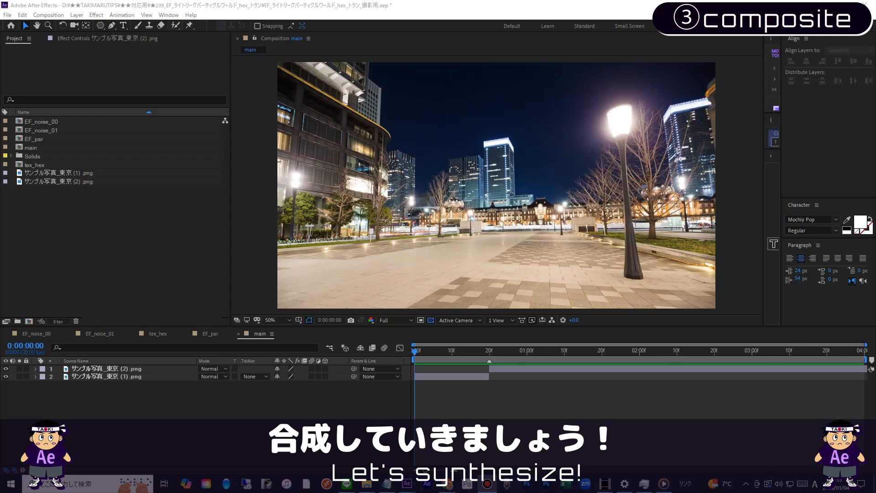
Step: Place EF_noise_01 above the photos in the main composition, starting at frame 5 with the Add blending mode
left_click(123, 247)
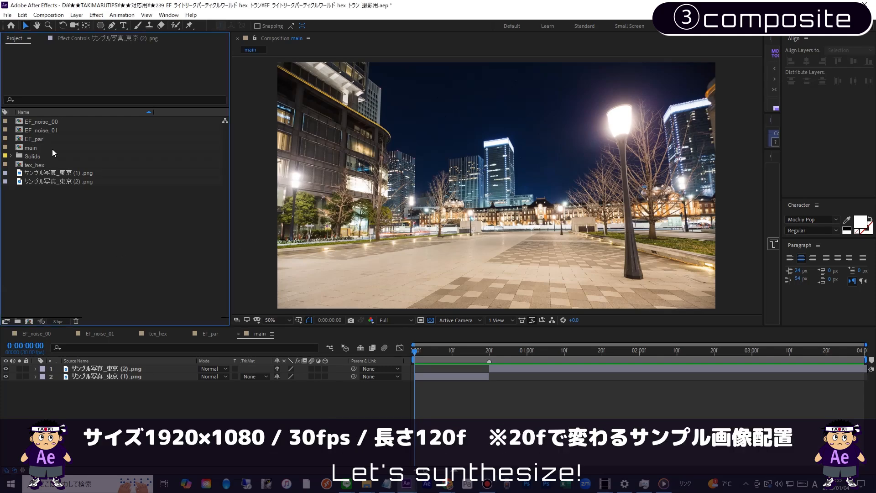
left_click_drag(53, 132, 175, 360)
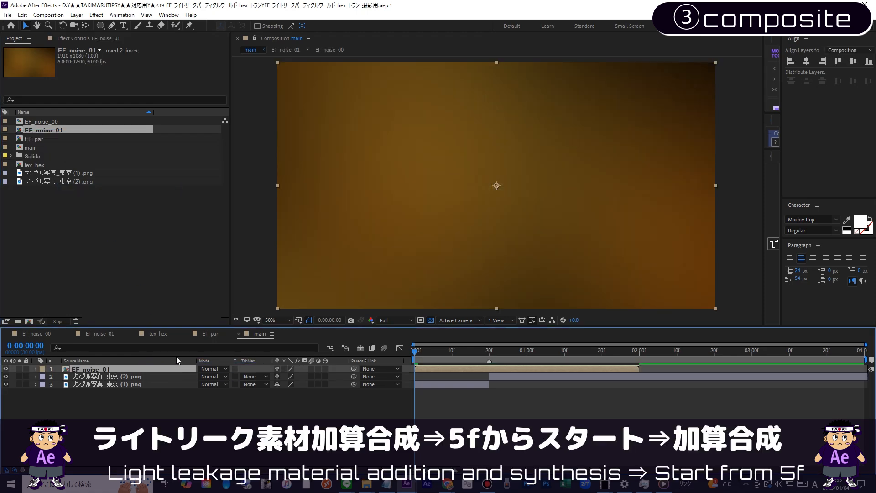
left_click(428, 356)
left_click_drag(441, 371, 526, 362)
left_click(223, 369)
left_click(261, 169)
left_click(428, 358)
mouse_move(428, 359)
left_mouse_down()
mouse_move(550, 356)
mouse_move(433, 361)
left_mouse_up()
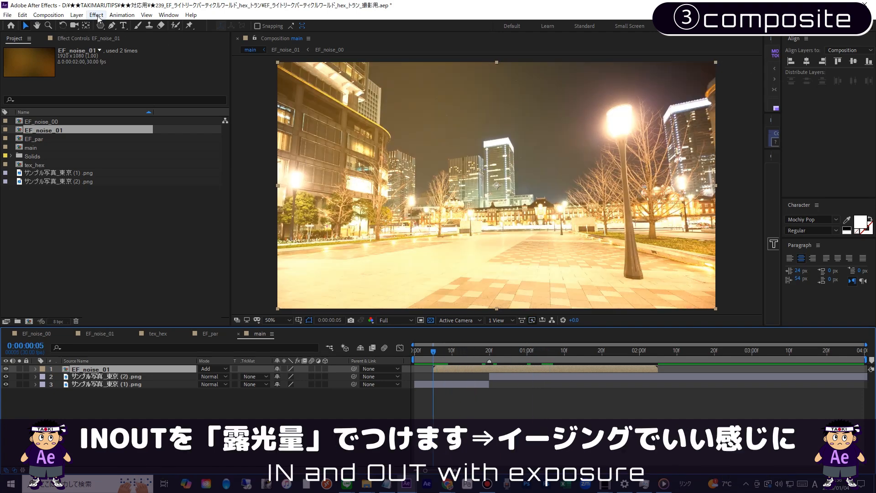
Step: Apply an Exposure effect to EF_noise_01 and set its Exposure to -10 with the layer soloed
left_click(96, 16)
mouse_move(137, 140)
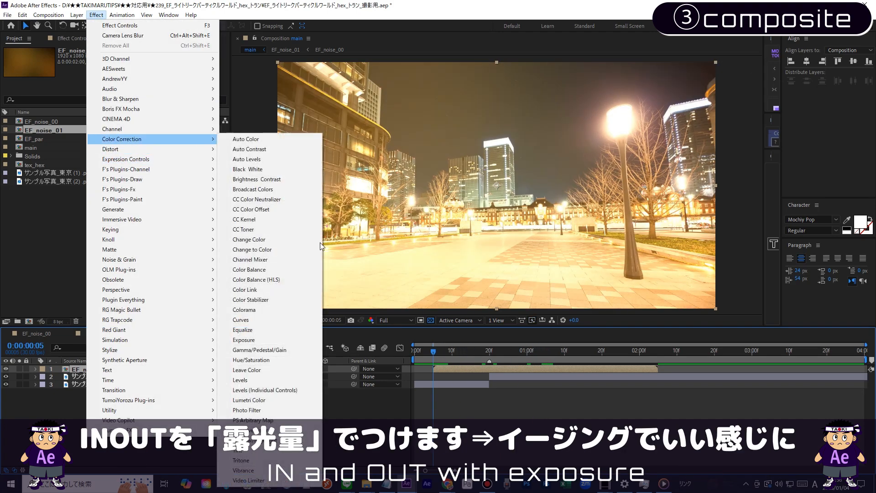
left_click(265, 340)
left_click_drag(123, 80, 55, 83)
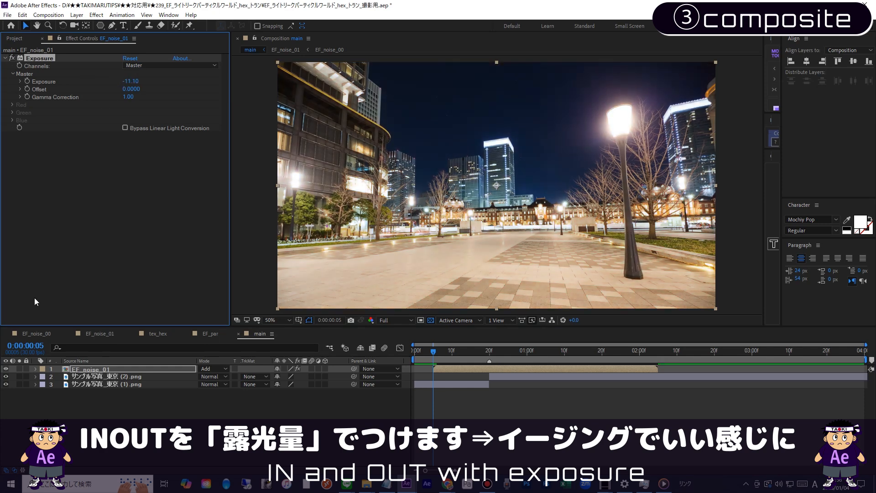
left_click(19, 369)
mouse_move(131, 81)
left_mouse_down()
mouse_move(157, 80)
mouse_move(130, 84)
left_mouse_up()
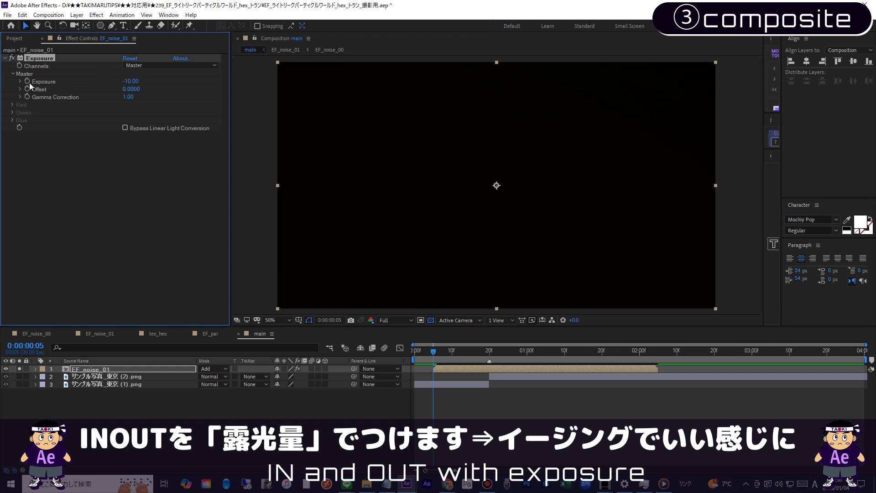
Step: Keyframe EF_noise_01's Exposure from -10 at frame 5 to 4 at frame 20
key("u")
left_click_drag(469, 359, 489, 366)
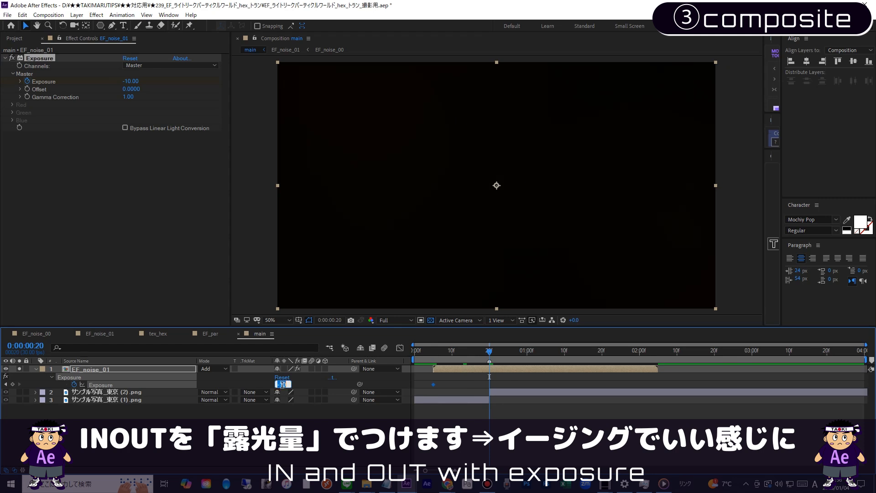
left_click_drag(282, 386, 309, 387)
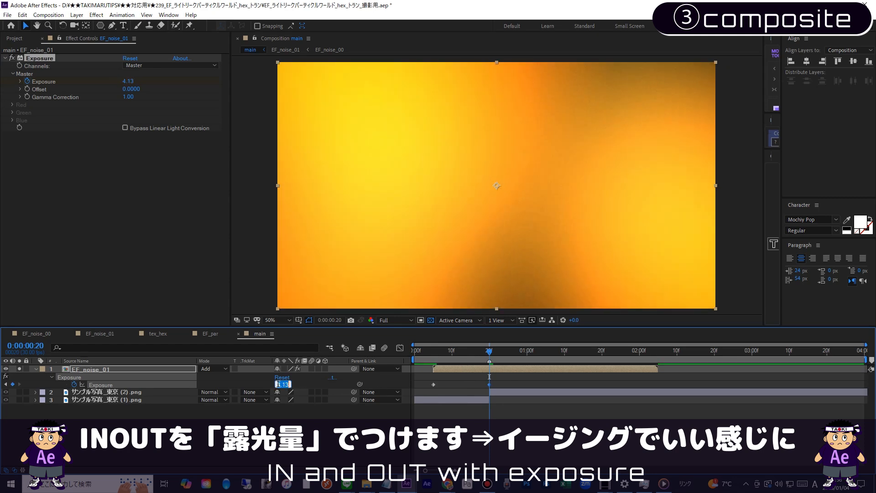
type("4")
key("Return")
Step: Keyframe the Exposure back to -10 at 0:00:02:05 and preview the fade in and out
key("space")
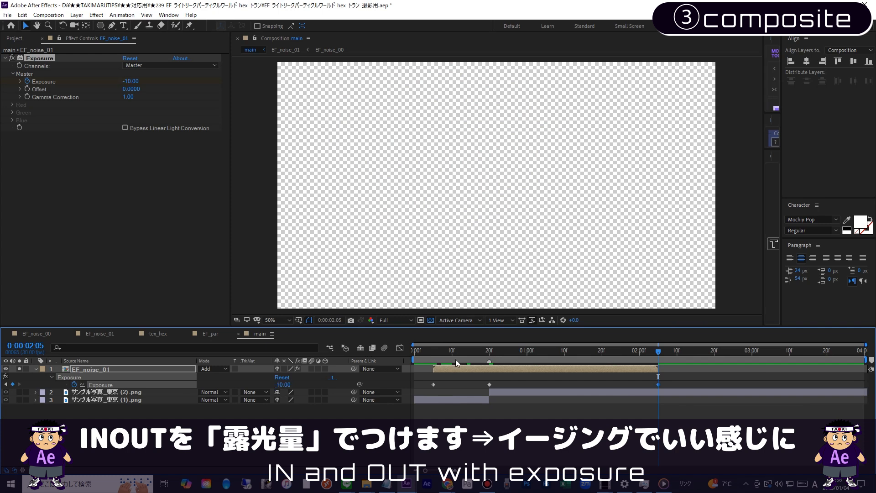
key("space")
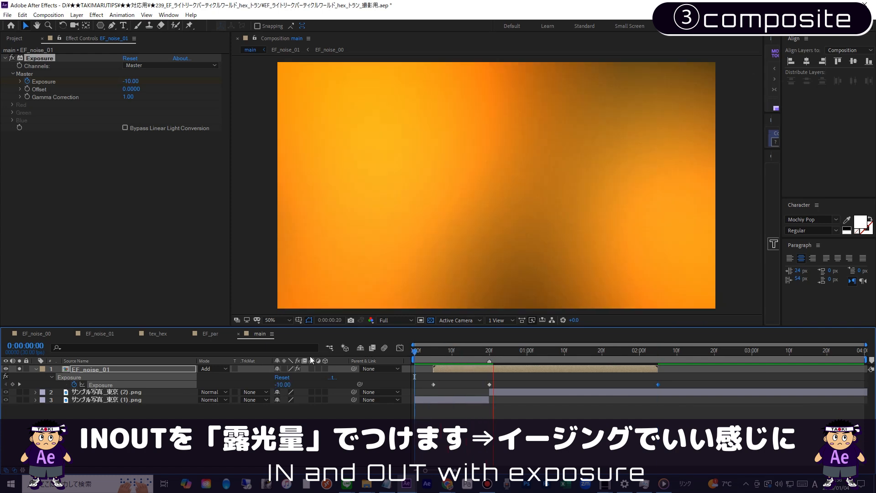
key("space")
key("space")
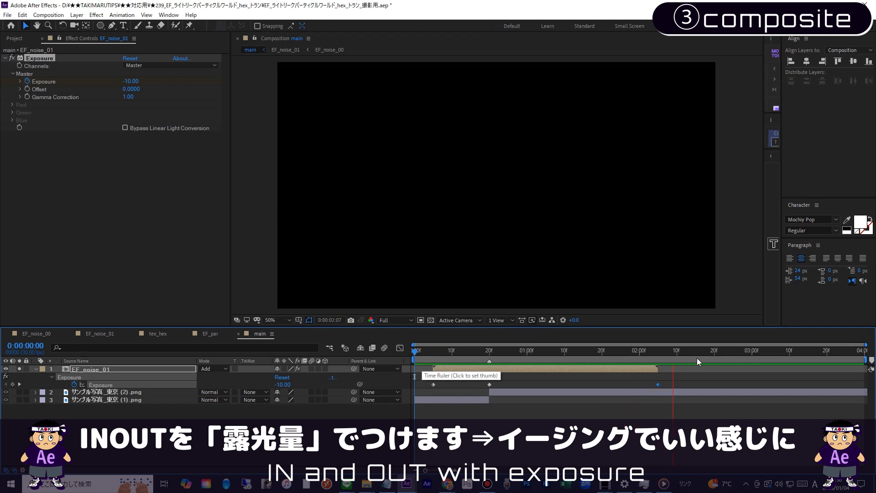
key("space")
key("space")
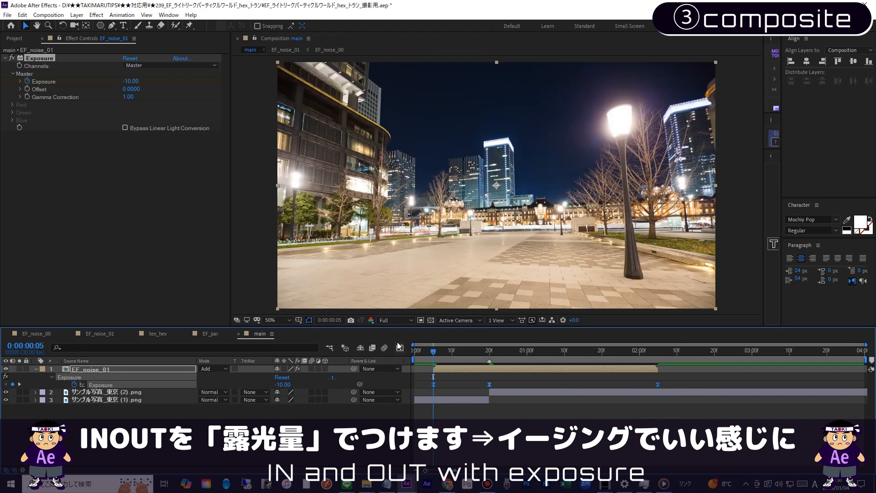
Step: Easy ease the three Exposure keyframes, unsolo the layer, and reshape the value curve to rise more steeply towards frame 20
left_click(398, 349)
left_click(488, 372)
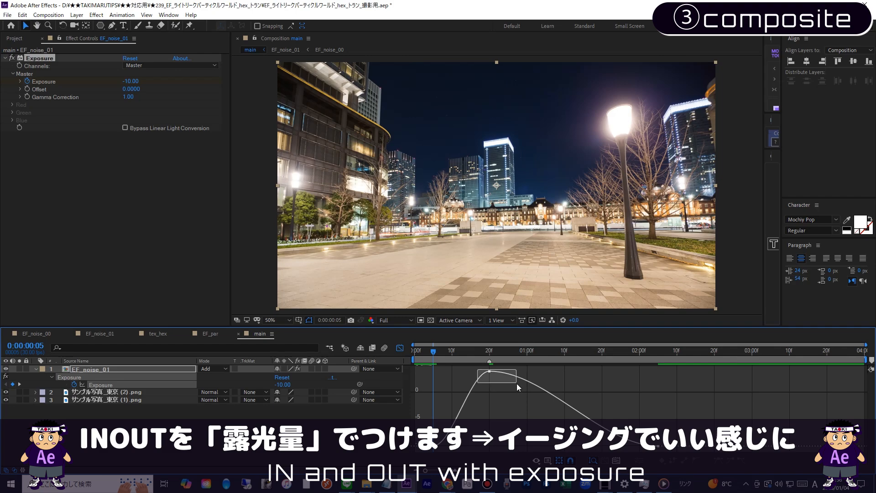
left_click_drag(452, 446, 495, 446)
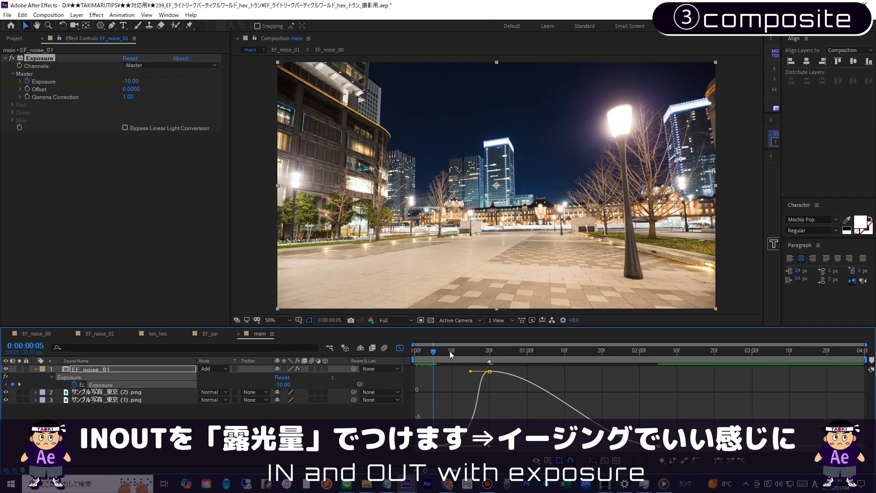
Step: Preview the exposure fade across the photo change in main and return to the keyframe view
key("space")
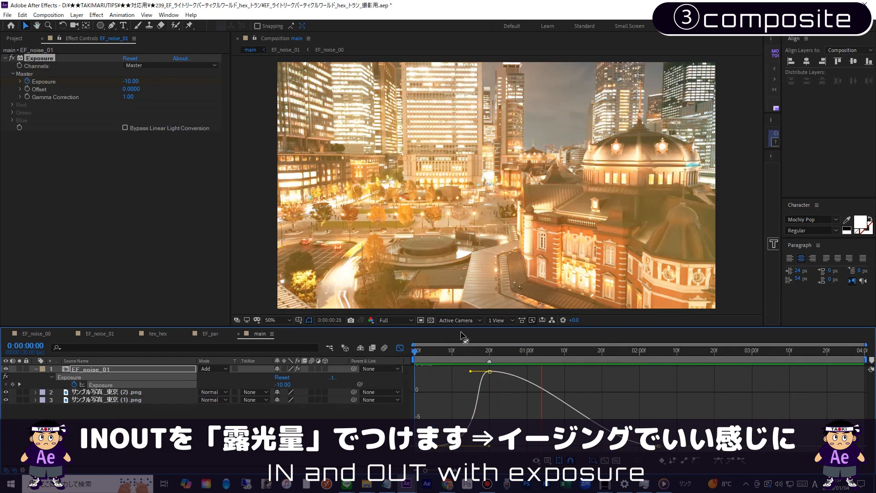
left_click_drag(464, 325, 377, 354)
key("space")
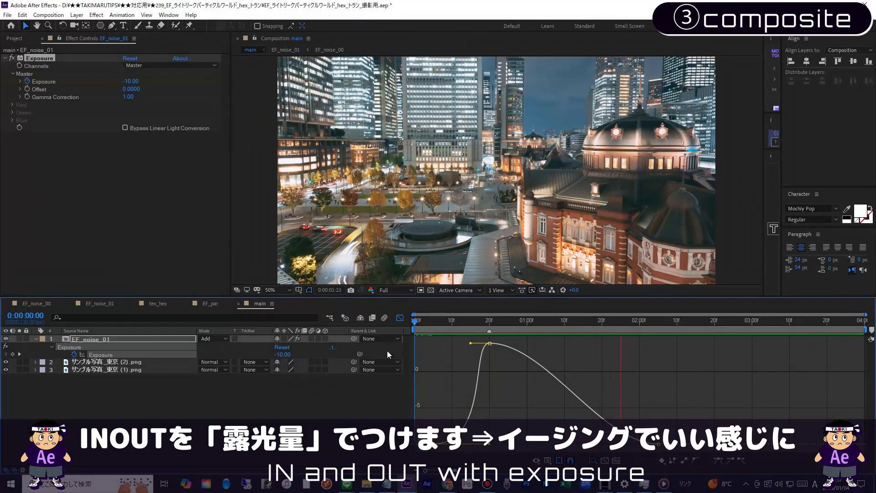
key("space")
key("Home")
key("space")
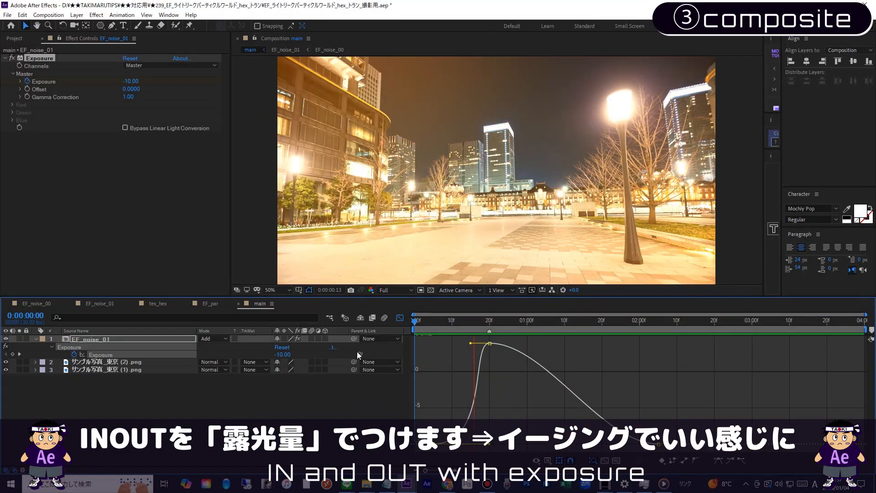
left_click(399, 317)
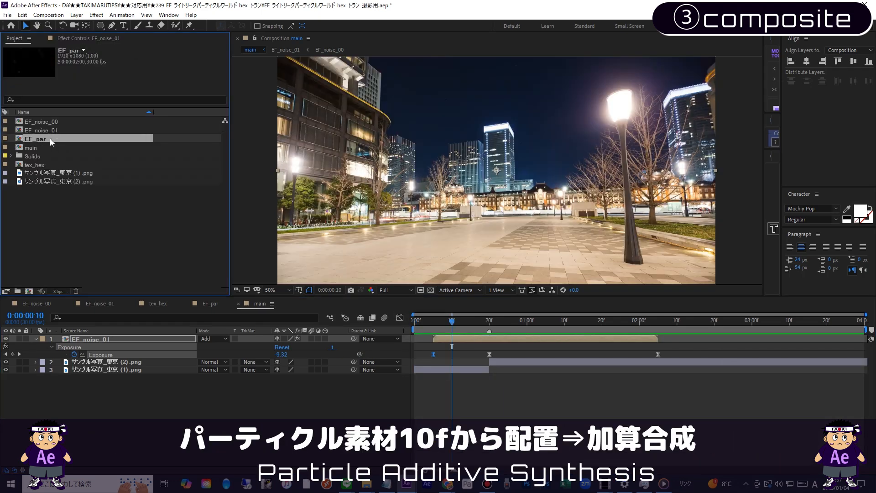
Step: Place EF_par above EF_noise_01 in main starting at frame 10, set its blending mode to Add, and preview the particles
left_click_drag(36, 139, 201, 341)
left_click(223, 340)
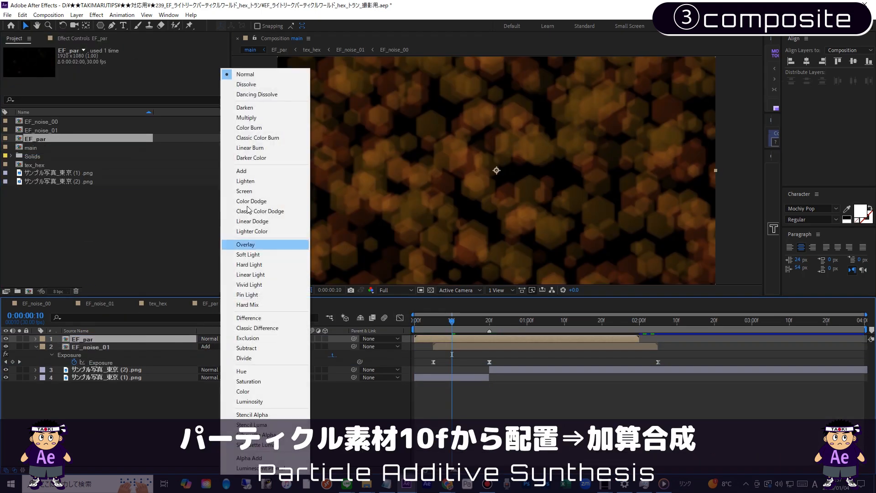
left_click(241, 171)
left_click_drag(431, 340, 405, 326)
key("space")
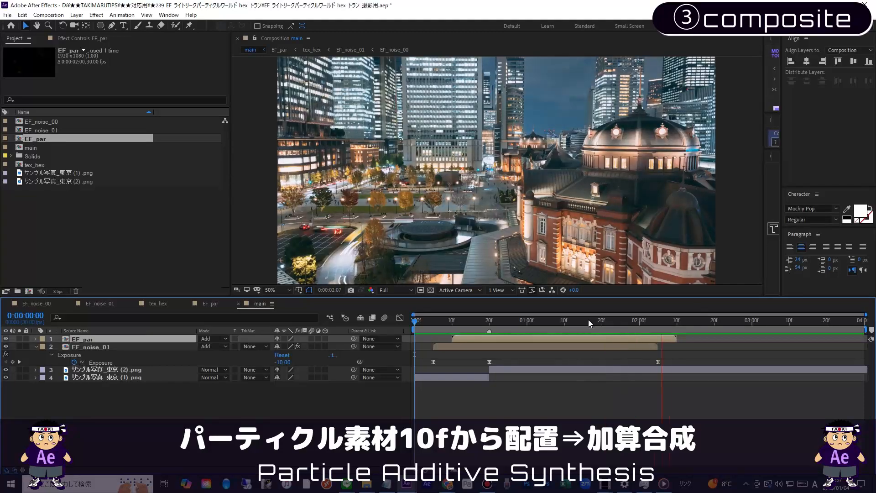
key("space")
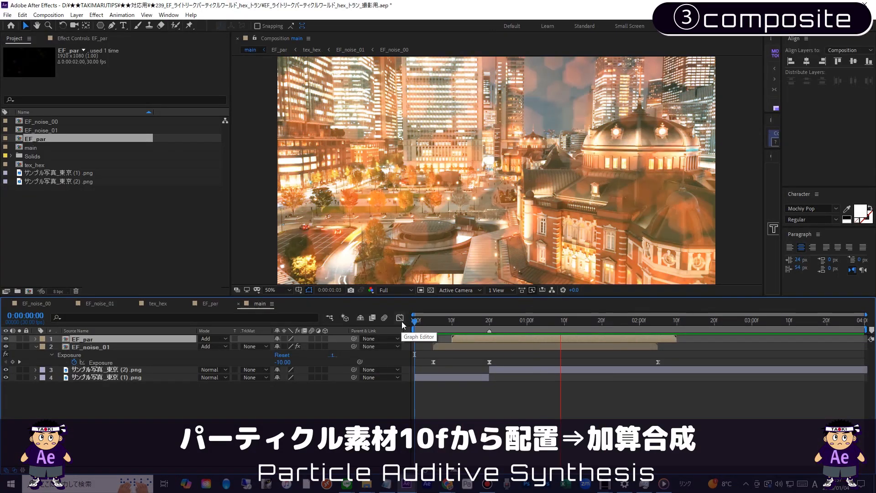
key("Home")
key("space")
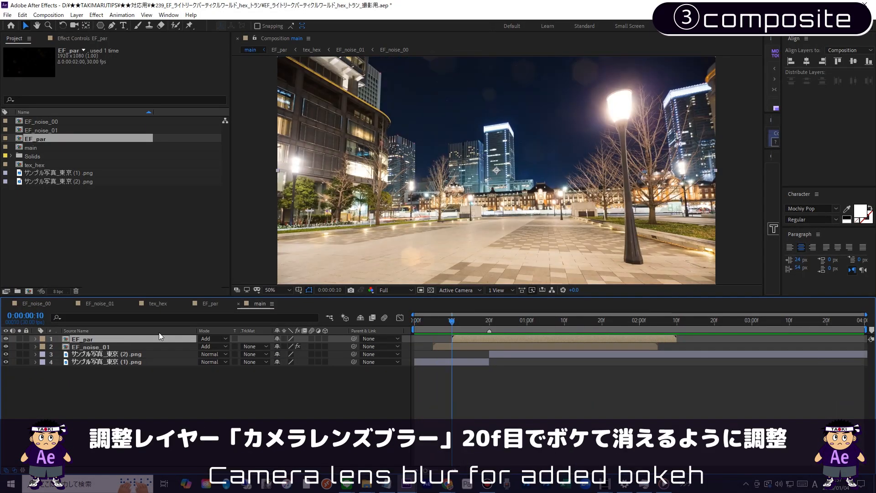
Step: Add an adjustment layer named blur starting at frame 10 and apply Camera Lens Blur to it
key("Return")
type("blur")
key("Return")
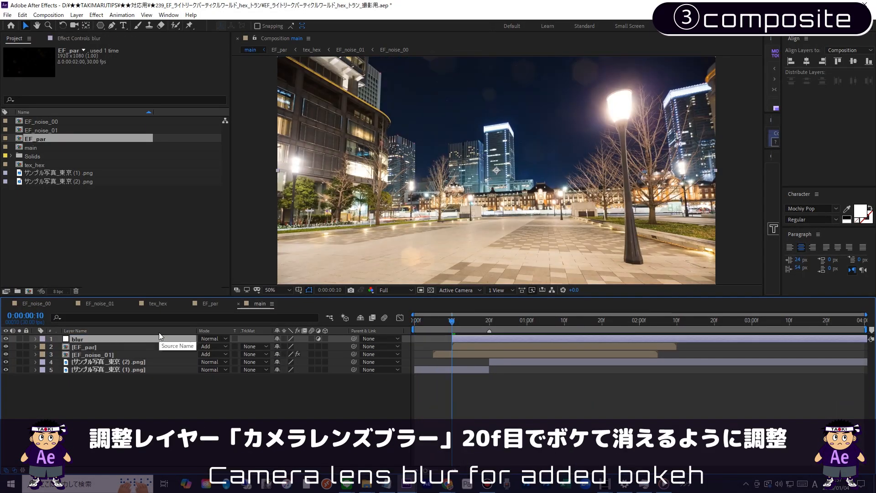
left_click(100, 14)
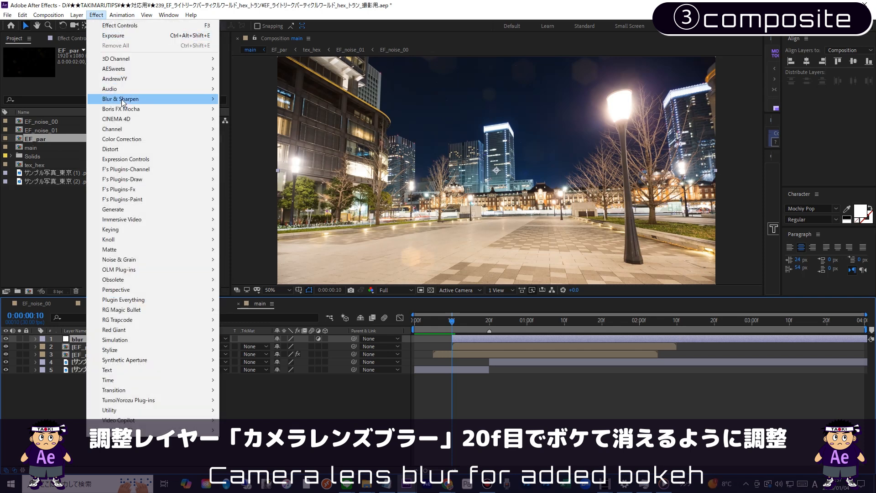
mouse_move(137, 98)
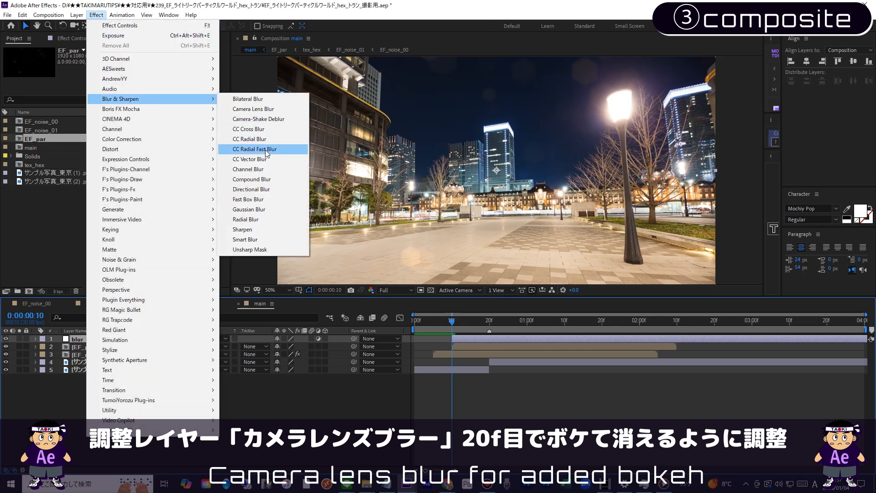
left_click(261, 109)
Step: Keyframe the blur layer's Blur Radius from 0 at frame 10 to 10 at frame 20
left_click_drag(73, 72, 40, 75)
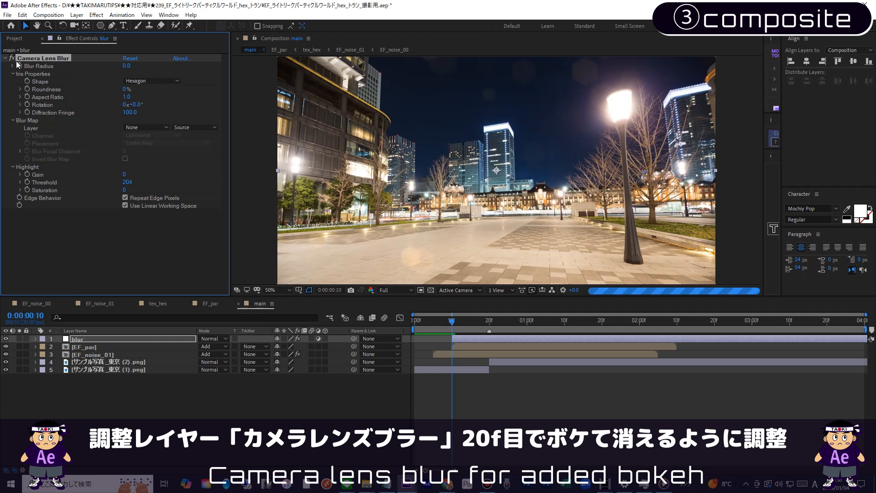
key("u")
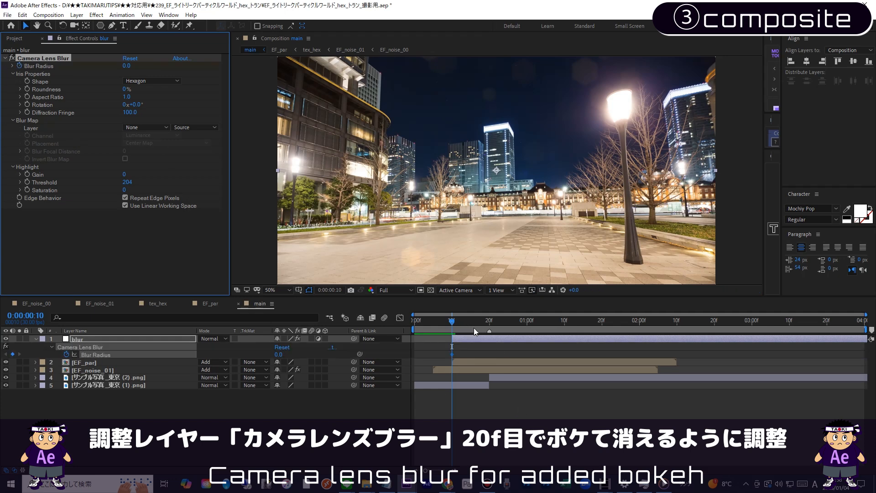
left_click(485, 333)
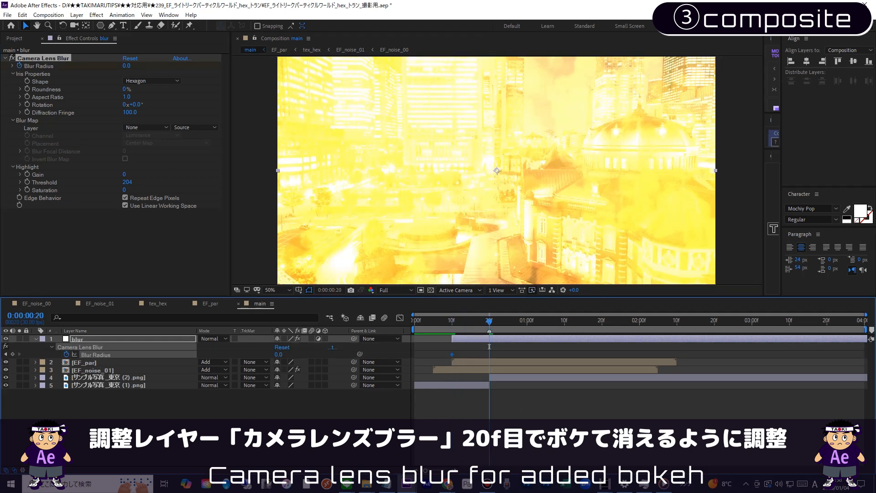
left_click(277, 354)
key("Return")
Step: Keyframe the Blur Radius back to 0 at 0:00:02:00, end the blur layer there, and preview the defocus
left_click_drag(528, 335, 641, 337)
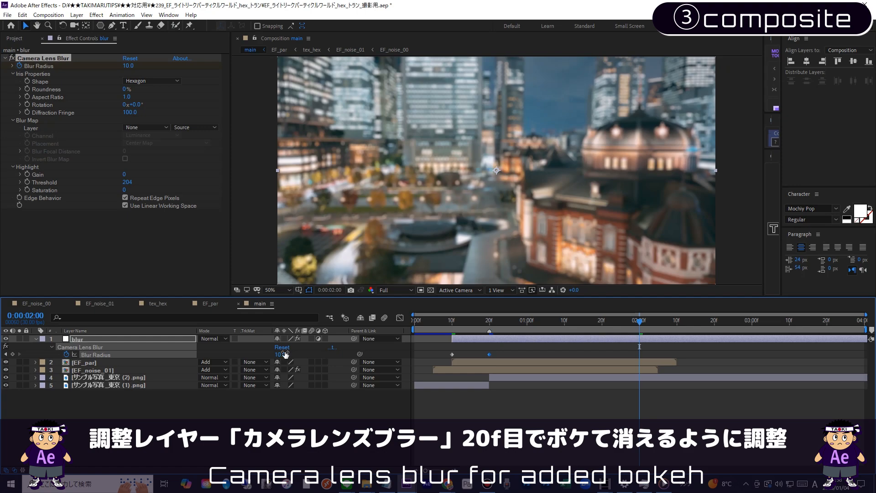
left_click(439, 356)
key("Home")
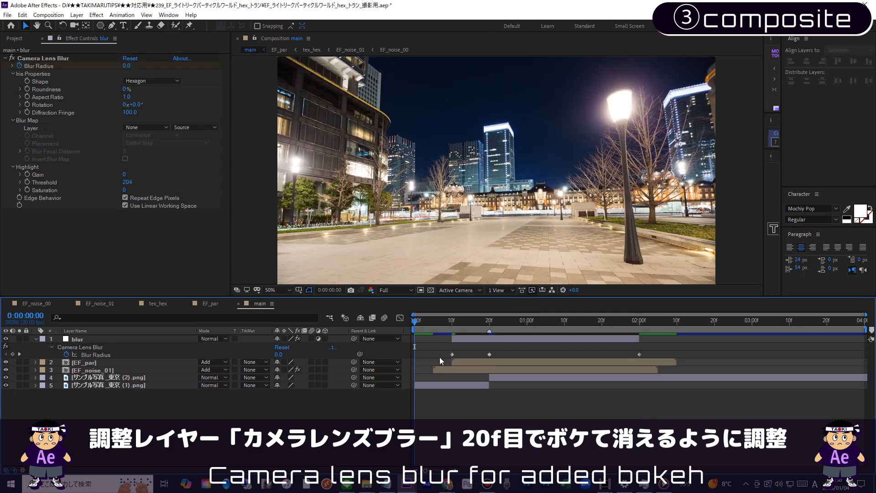
key("space")
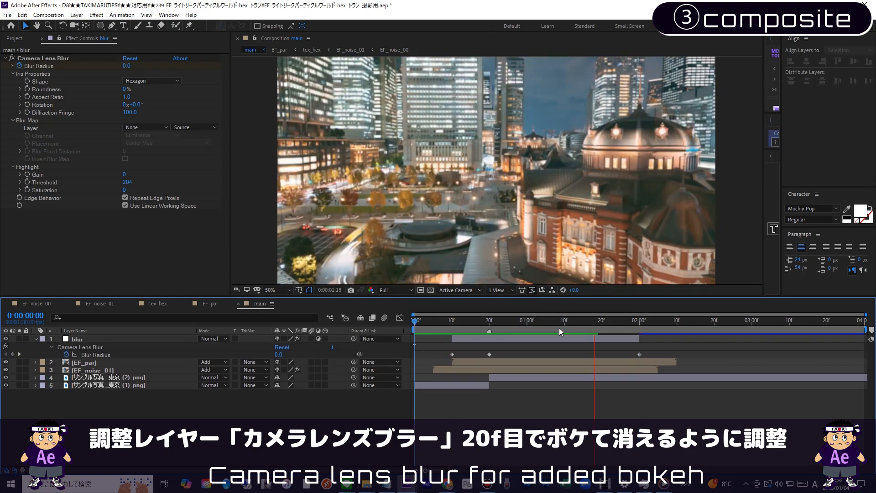
key("space")
key("space")
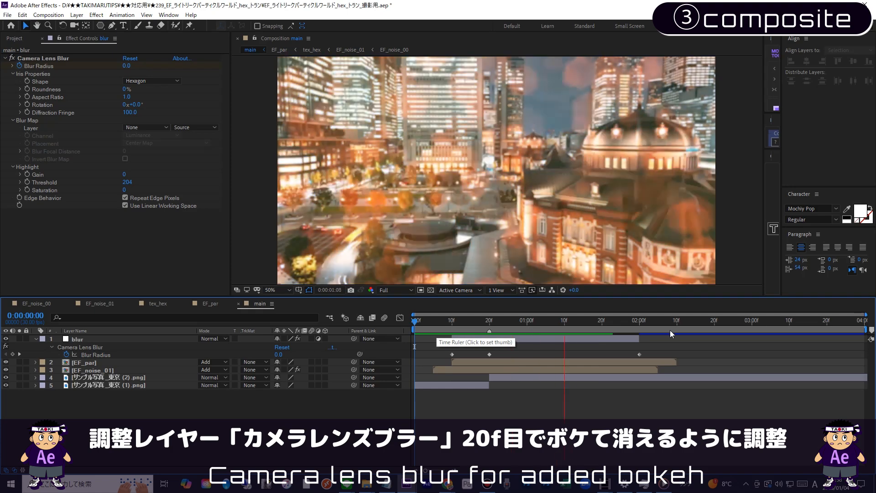
Step: Easy ease the Blur Radius keyframes and reshape the value curve to fall quickly after frame 20 with a soft tail
left_click_drag(669, 349, 331, 382)
key("F9")
left_click(400, 318)
left_click(640, 443)
left_click_drag(590, 445, 496, 444)
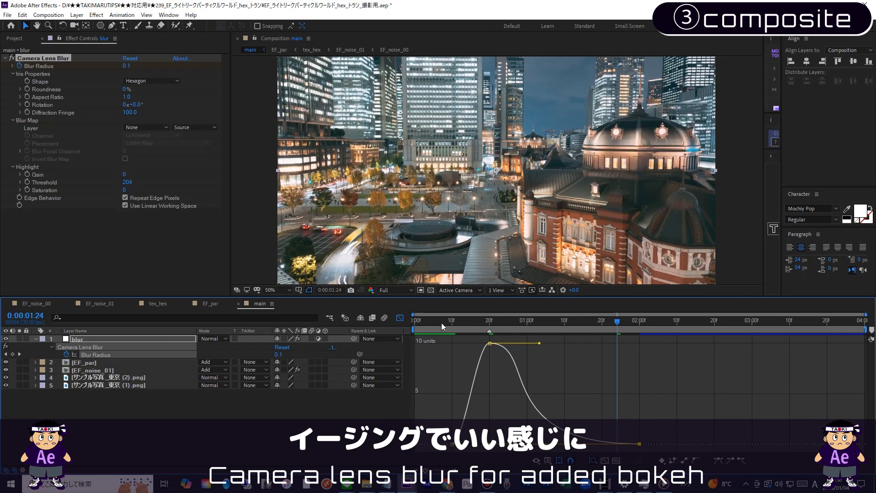
Step: Return to the keyframe view and preview the eased lens blur from the start of main
left_click_drag(439, 322, 350, 351)
left_click(400, 318)
key("space")
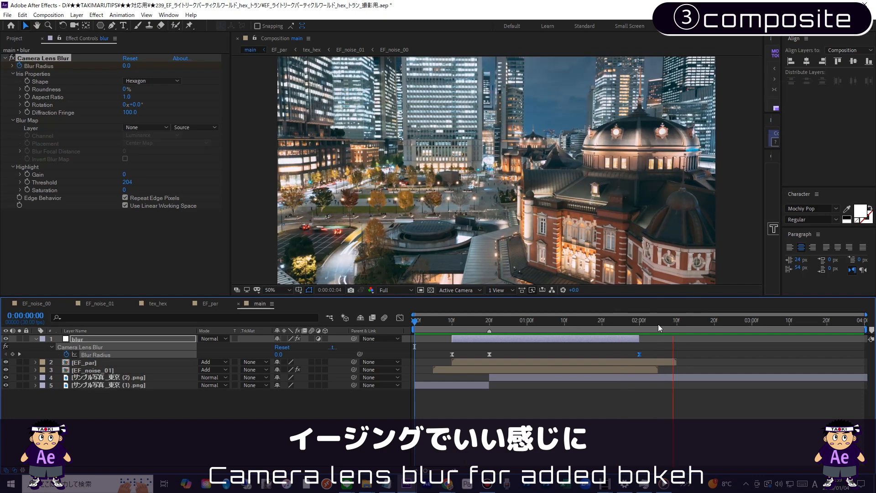
key("space")
key("space")
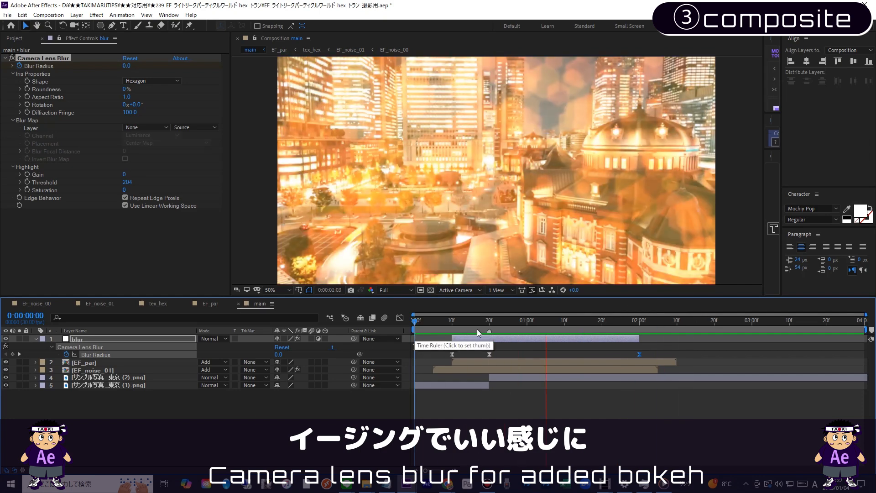
Step: Create a full-size orange solid named ora with color FF8400 above the blur layer
left_click(488, 320)
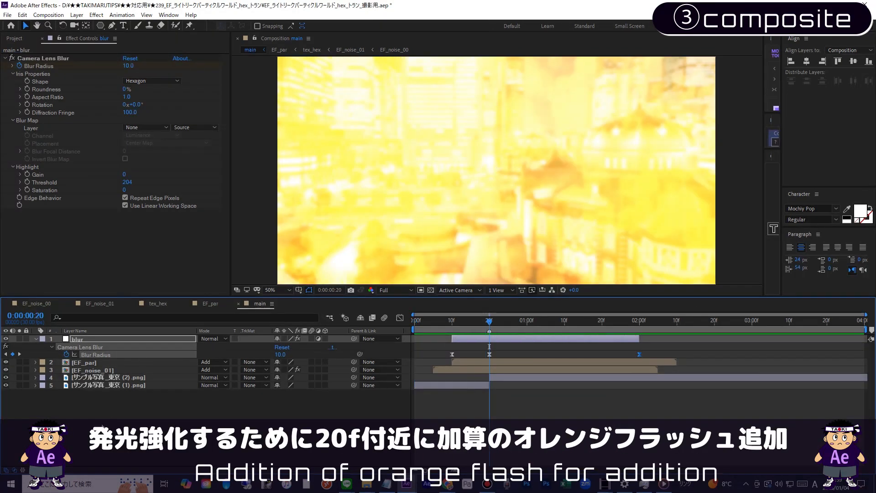
left_click(103, 338)
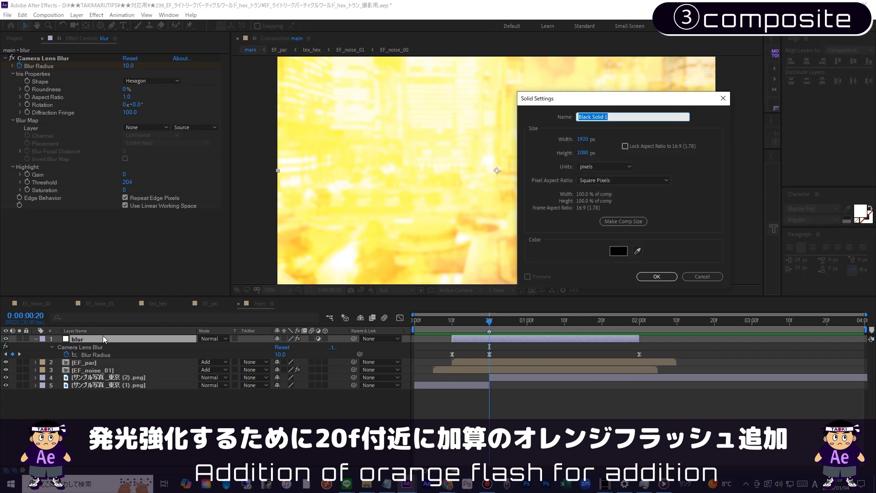
left_click(619, 254)
left_click(672, 373)
left_click_drag(618, 351, 662, 266)
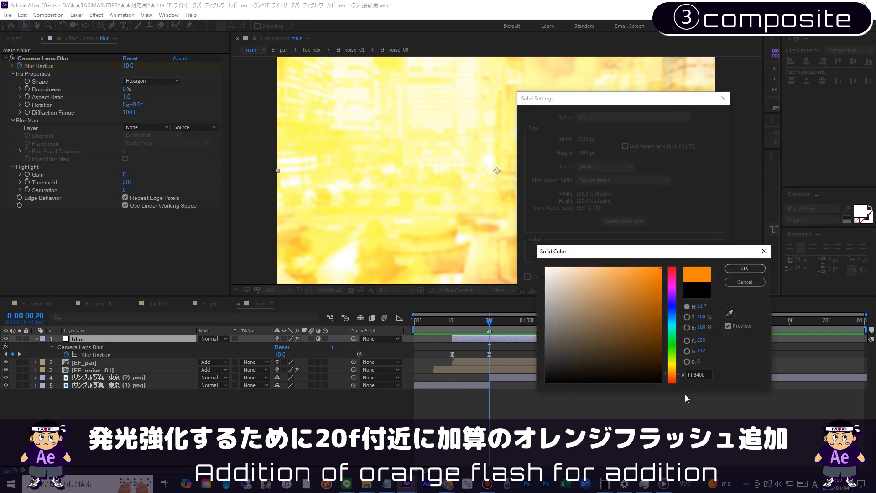
left_click(739, 269)
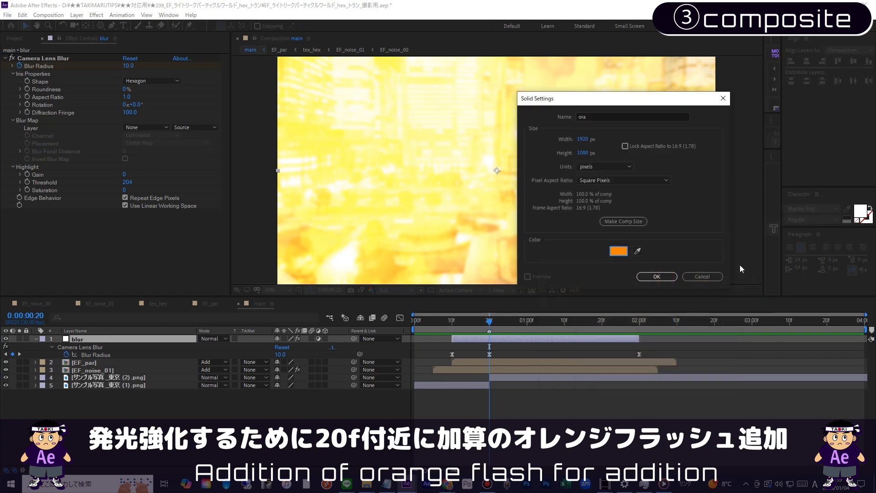
left_click(657, 276)
Step: Trim the ora solid to run from frame 15 to frame 25 and set its blending mode to Add
left_click(466, 325)
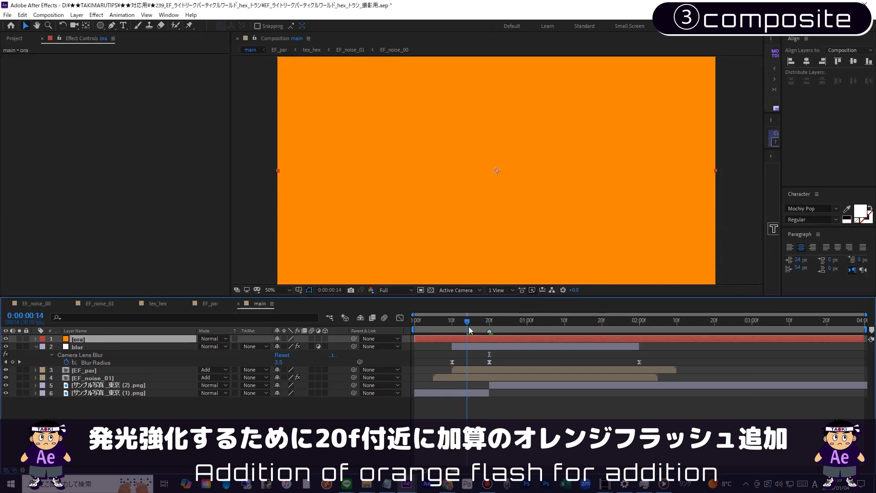
left_click_drag(413, 339, 491, 326)
key("ctrl+shift+d")
key("Delete")
left_click(213, 338)
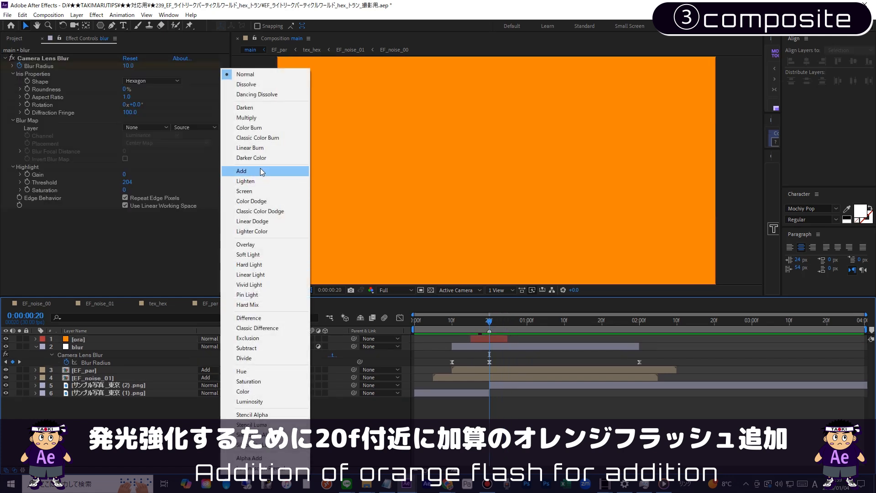
left_click(255, 172)
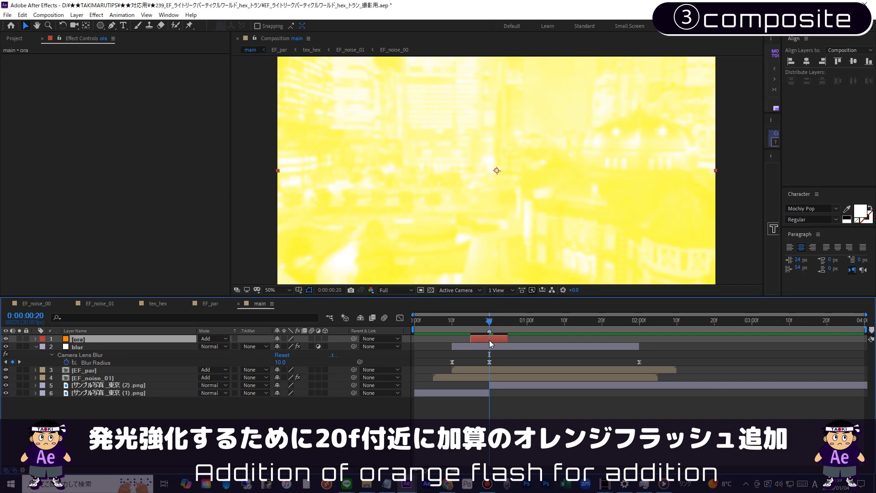
Step: Keyframe ora's Opacity at 0% on frame 15, 100% on frame 20 and 0% on frame 25, and preview the flash
key("t")
left_click(58, 347)
left_click_drag(460, 324, 507, 323)
left_click(278, 346)
type("0")
key("Return")
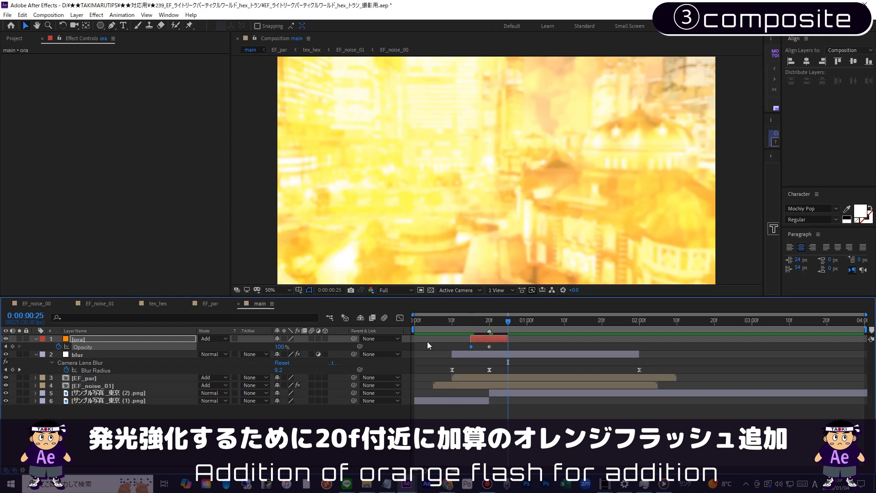
key("Home")
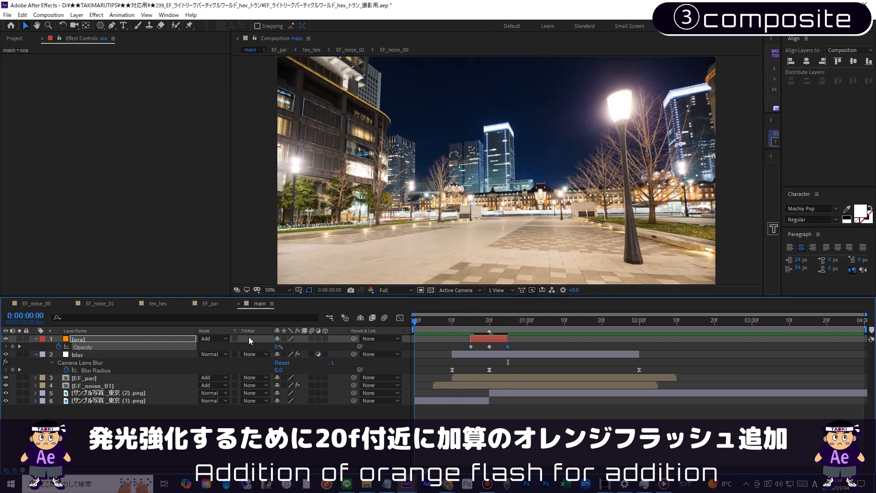
key("space")
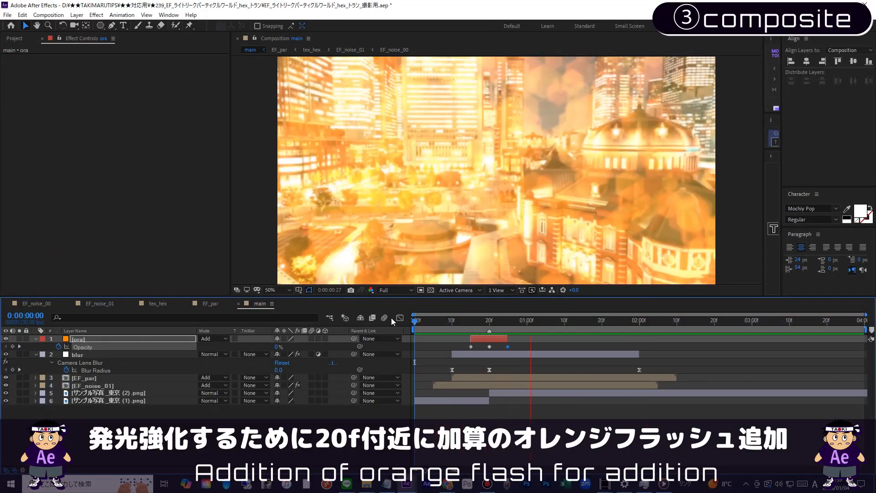
Step: Easy ease ora's three Opacity keyframes and narrow the value curve into a sharper peak at frame 20
left_click(470, 320)
left_click_drag(457, 342, 527, 350)
left_click(400, 317)
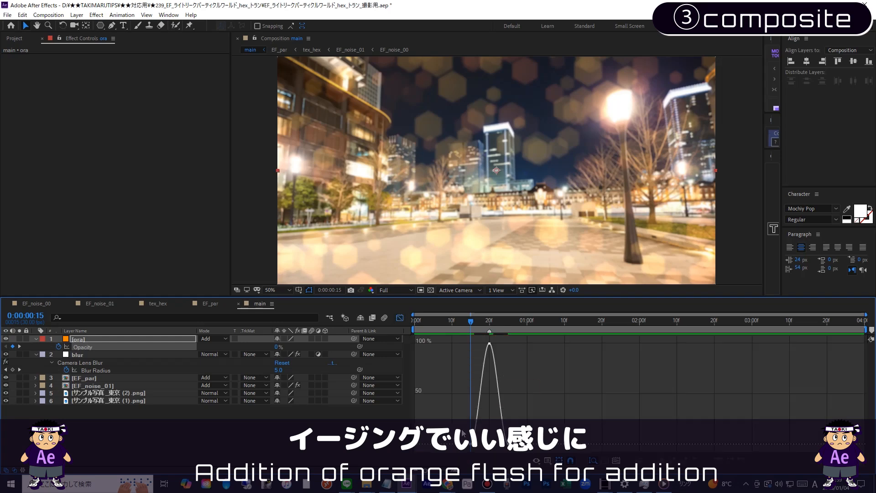
left_click_drag(478, 444, 493, 444)
left_click(507, 444)
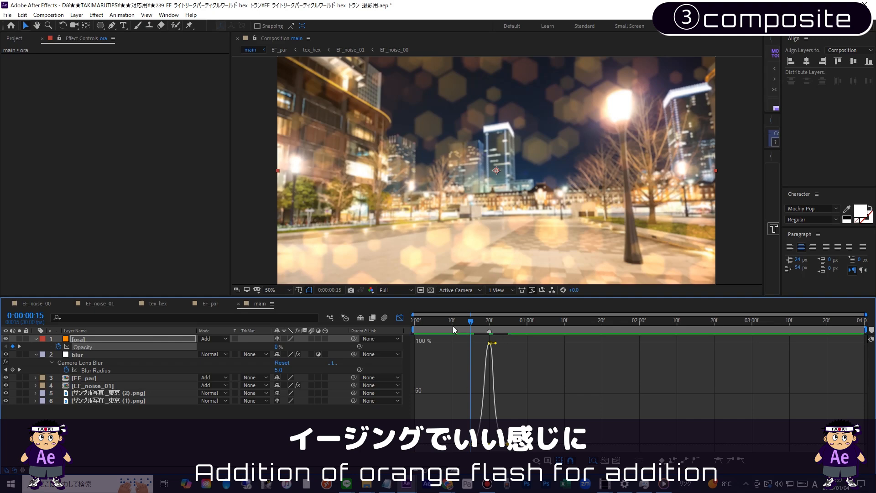
Step: Preview the eased orange flash from the start and return to the keyframe view
left_click_drag(450, 322, 252, 332)
key("space")
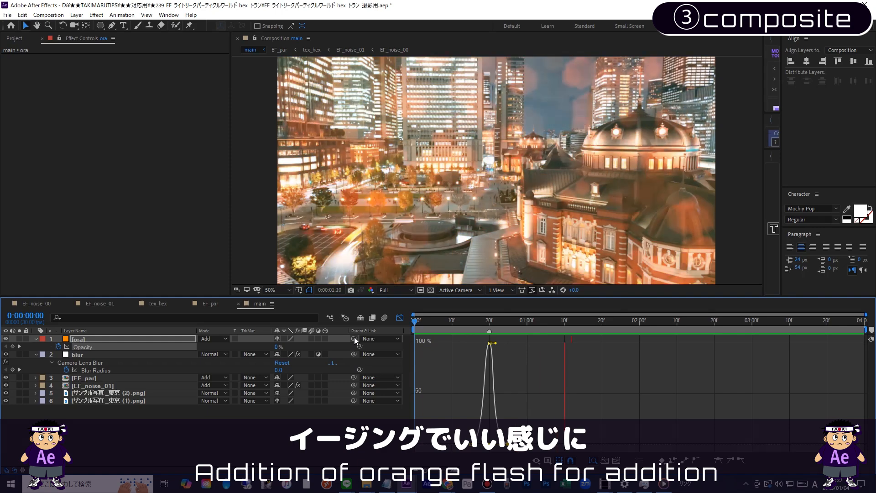
key("shift+F3")
key("space")
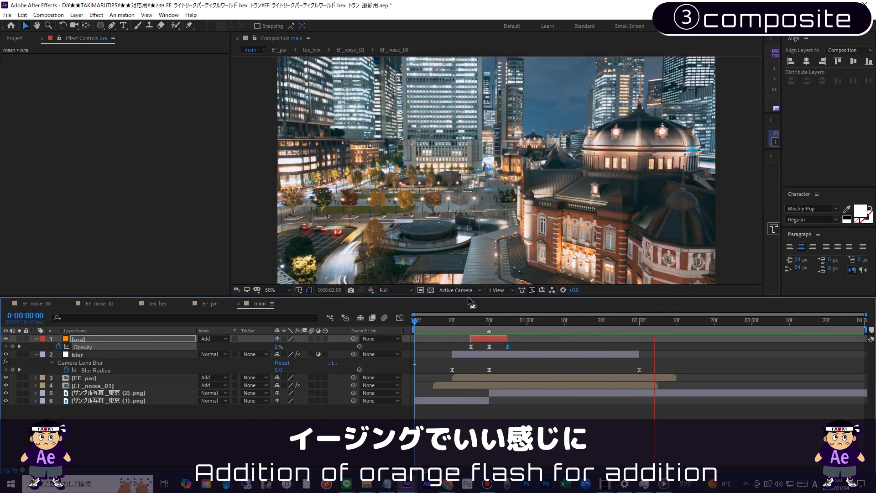
Step: End main's work area at 0:00:02:29 and show the project's items
left_click_drag(468, 297, 467, 322)
left_click_drag(756, 350, 748, 354)
key("n")
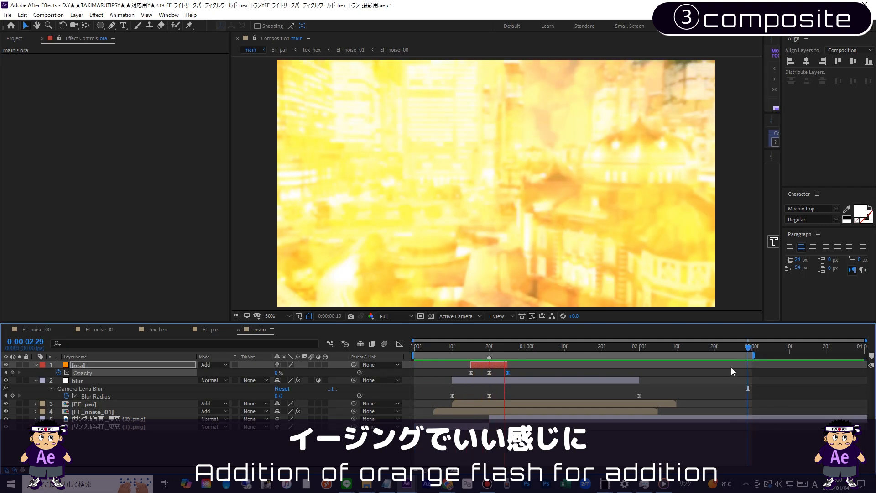
left_click(17, 39)
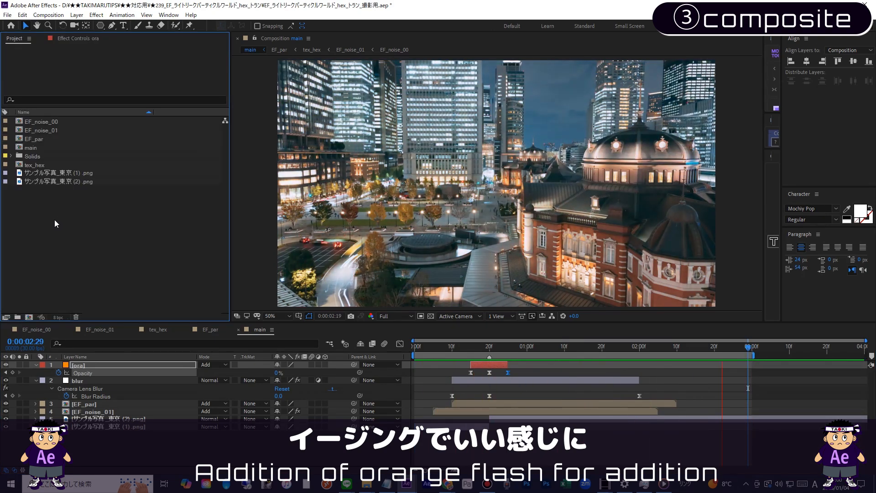